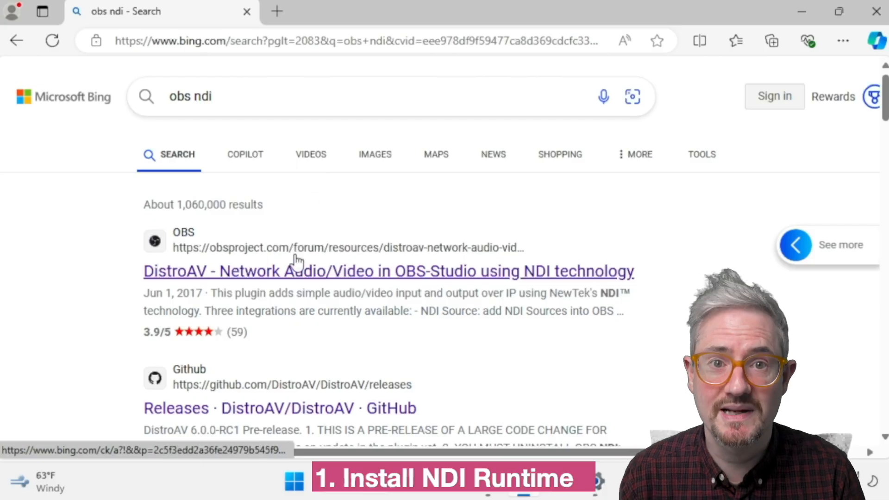
- Open the DistroAV plugin's OBS forum page from the search results and highlight its NDI Runtime requirement
scroll(296, 259, down, 2)
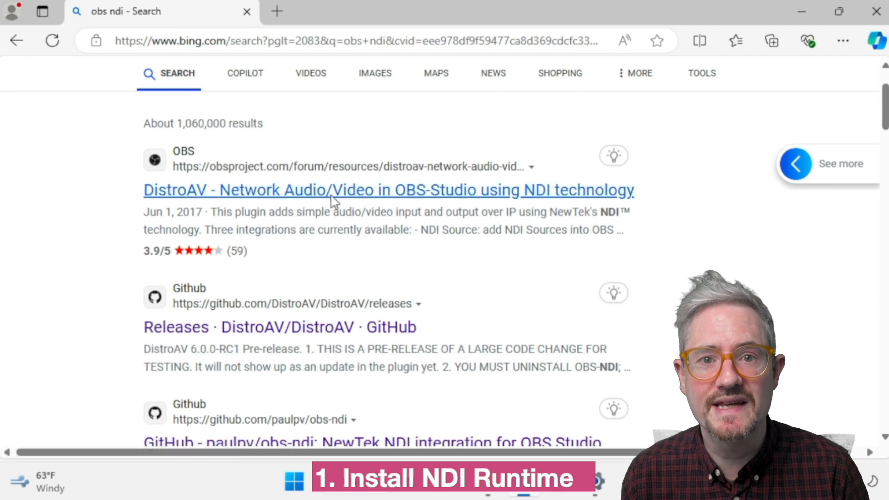
click(333, 200)
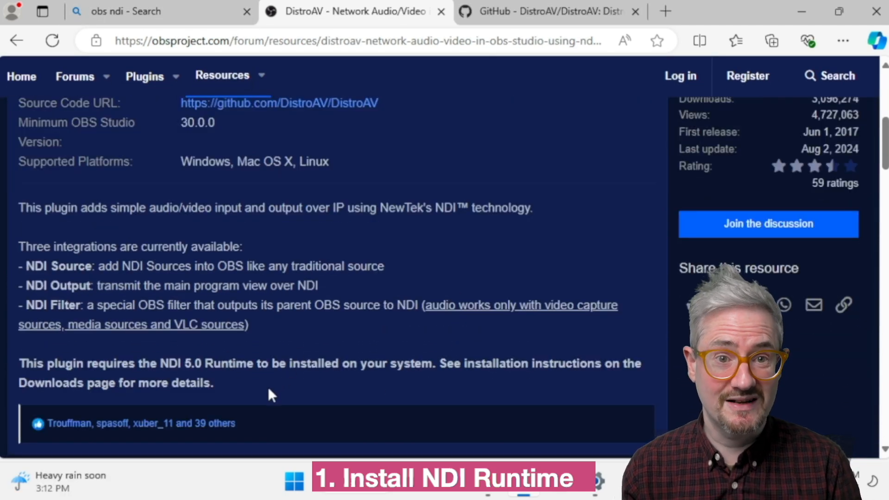
drag(268, 387, 141, 363)
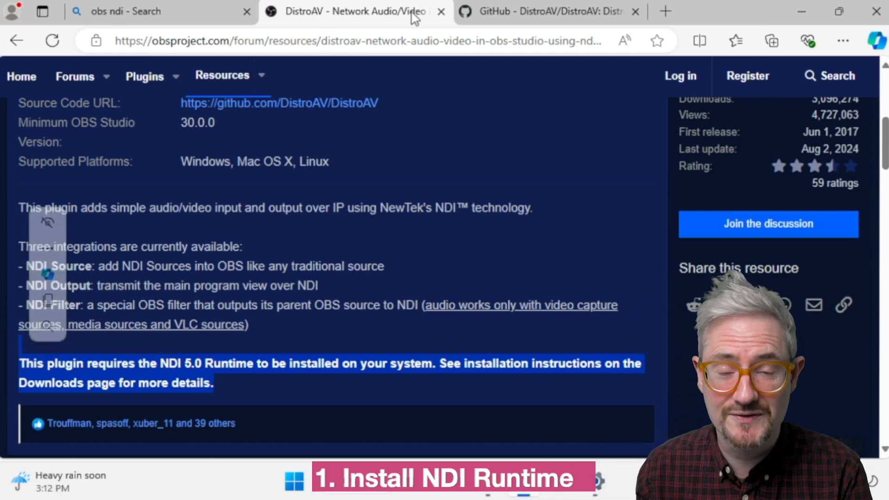
- Open the NDI Runtime installation instructions from the requirements on the DistroAV GitHub page
click(493, 19)
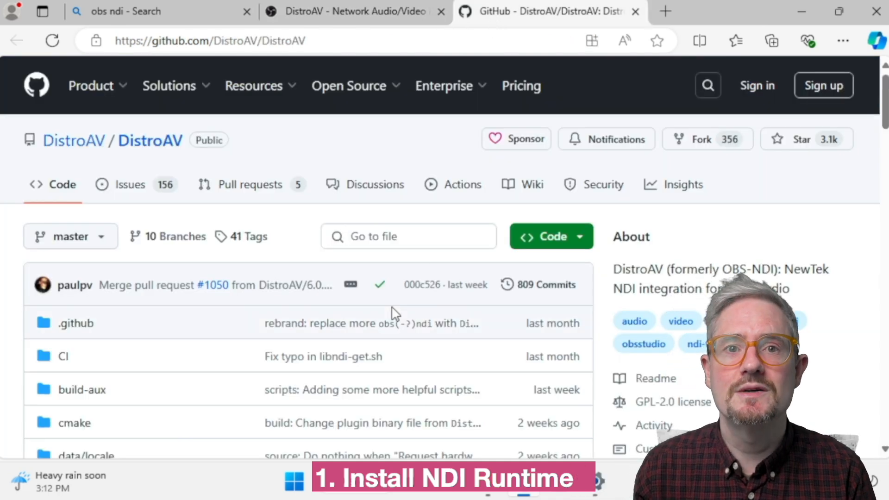
scroll(516, 357, down, 15)
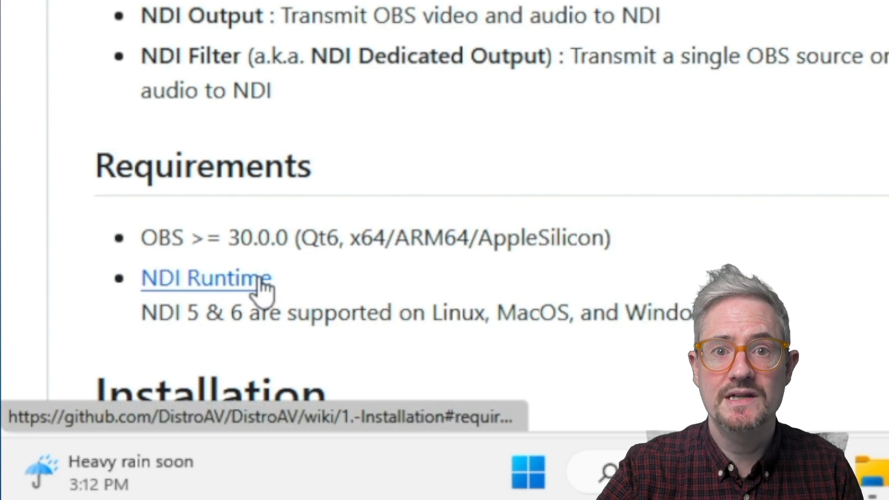
click(259, 280)
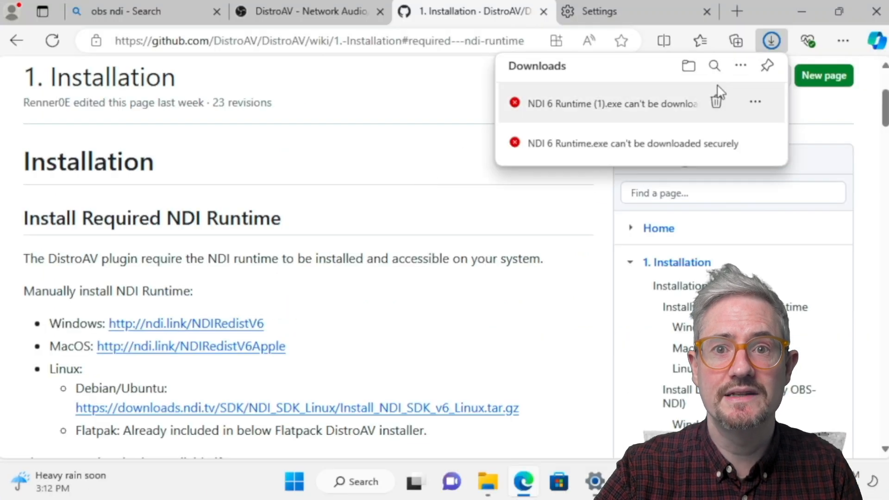
- Keep the blocked NDI 6 Runtime (1).exe download despite the security warning and show it in its folder
click(752, 100)
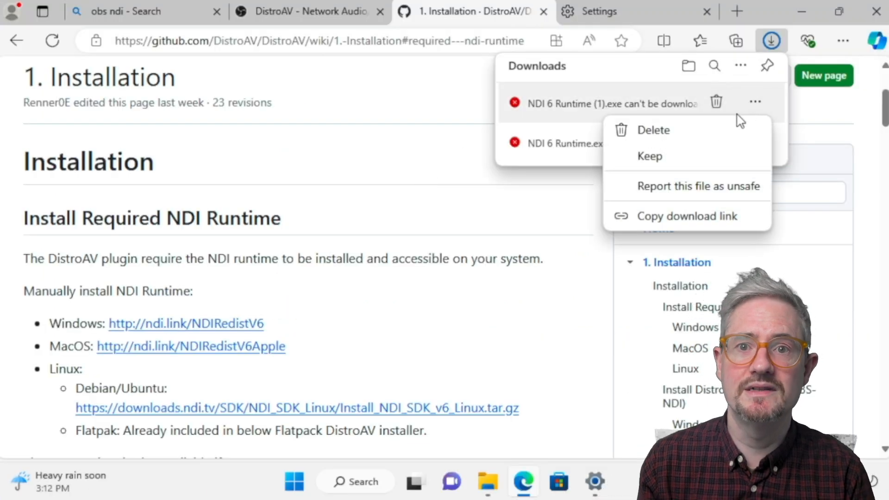
click(660, 160)
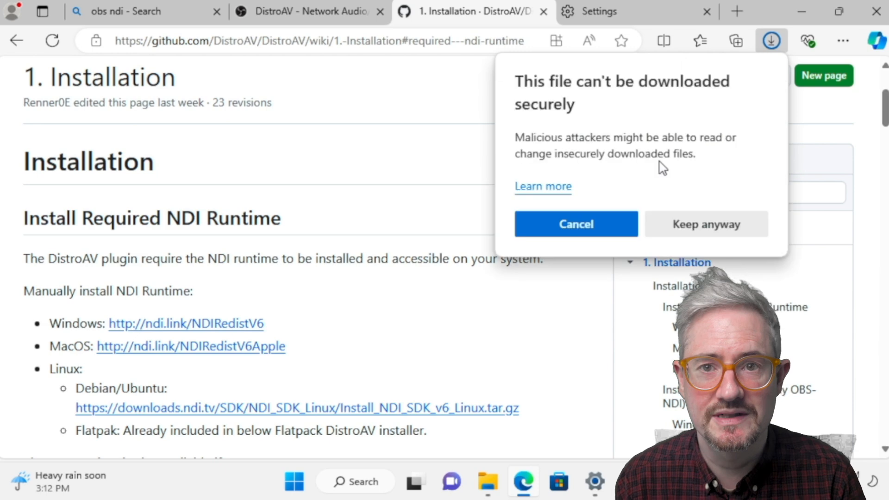
click(679, 227)
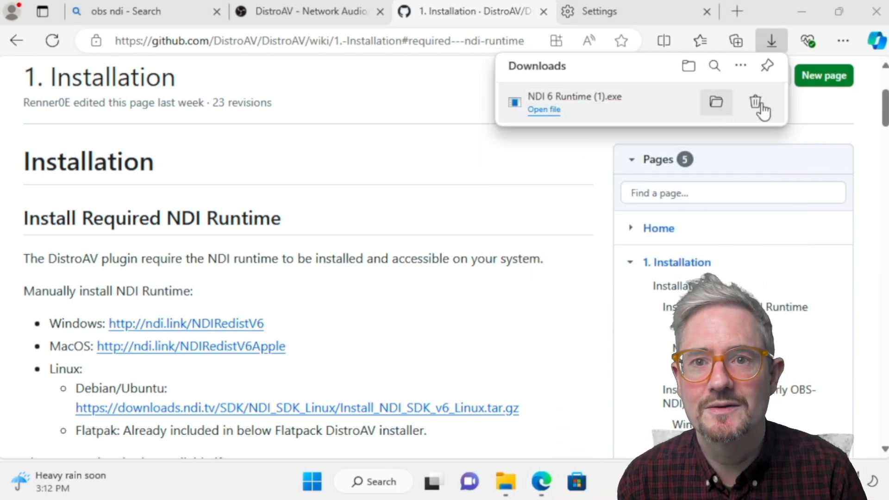
click(718, 102)
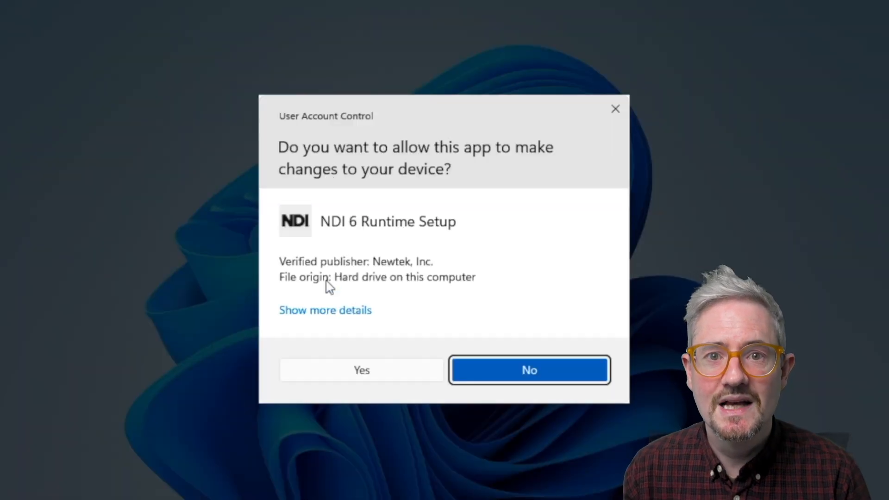
- Allow NDI 6 Runtime Setup to make changes, accept its licence agreement and install it with the default folders
click(341, 371)
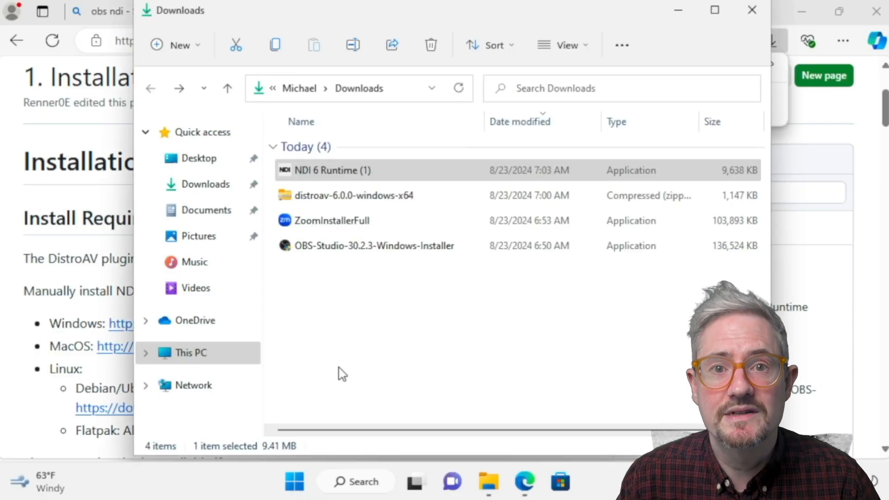
click(310, 317)
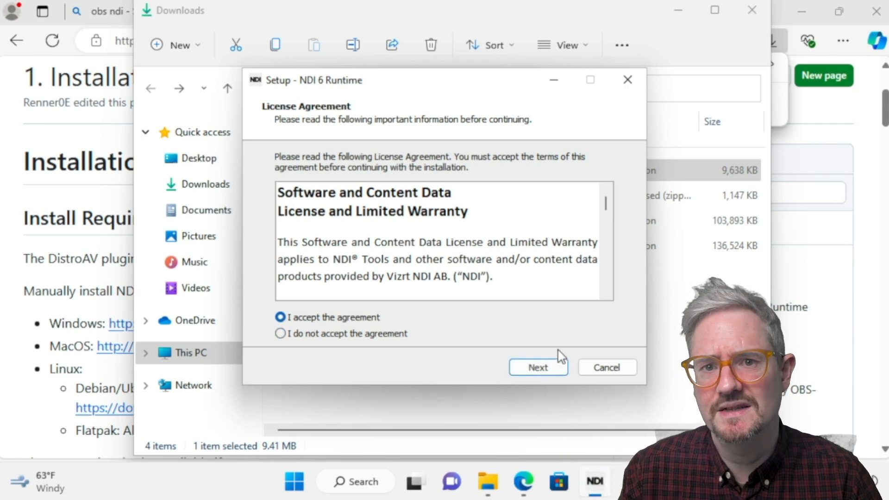
click(538, 368)
click(538, 367)
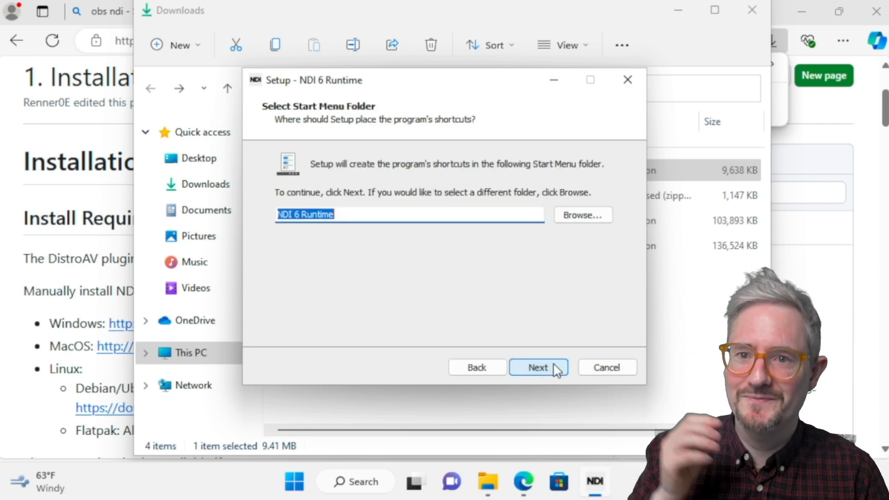
click(538, 368)
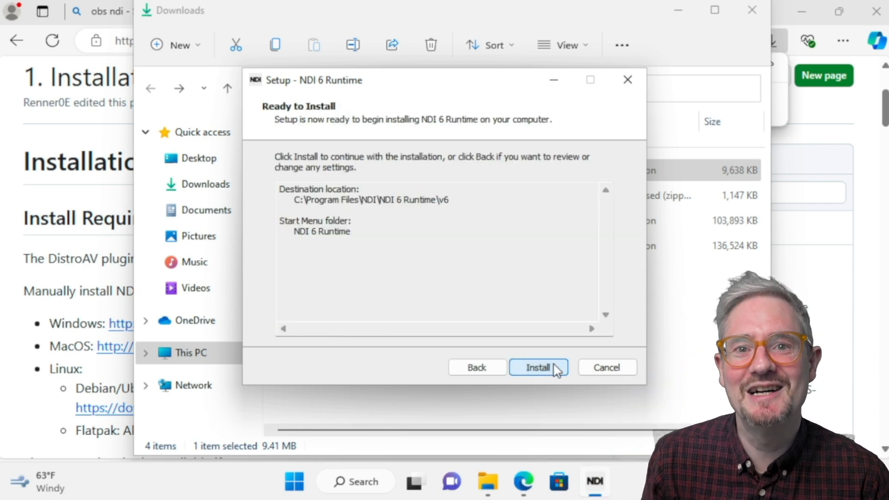
click(538, 368)
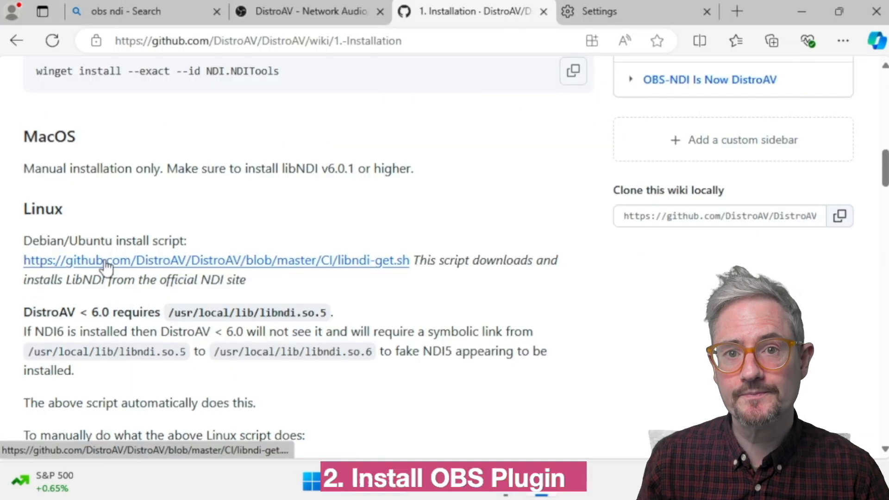
- Open the plugin's Releases page from the Windows part of the Install DistroAV instructions
scroll(103, 260, down, 10)
scroll(108, 266, down, 10)
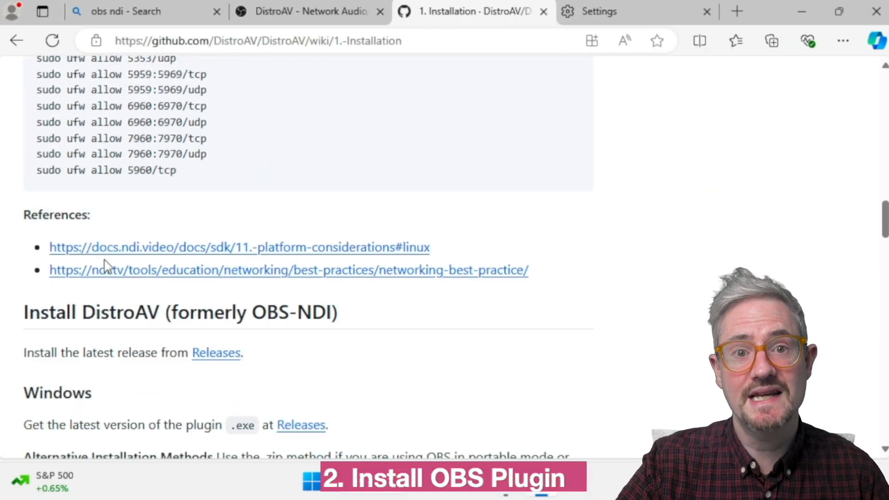
scroll(105, 260, up, 2)
scroll(106, 259, up, 5)
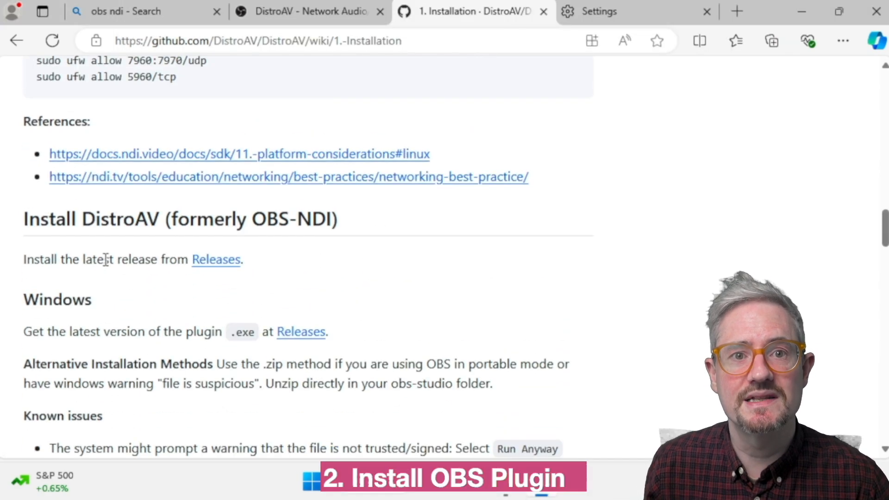
click(307, 338)
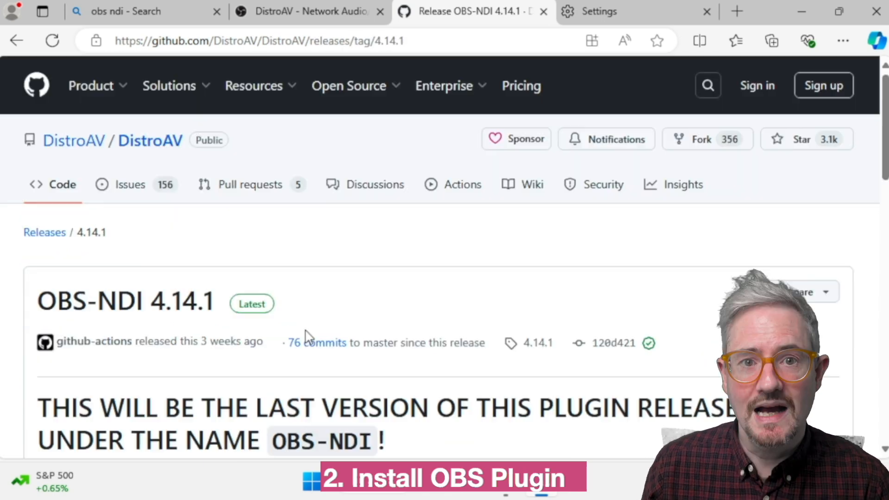
- Download obs-ndi-4.14.1-windows-x64-Installer.exe from the assets of the OBS-NDI 4.14.1 release
scroll(306, 331, down, 7)
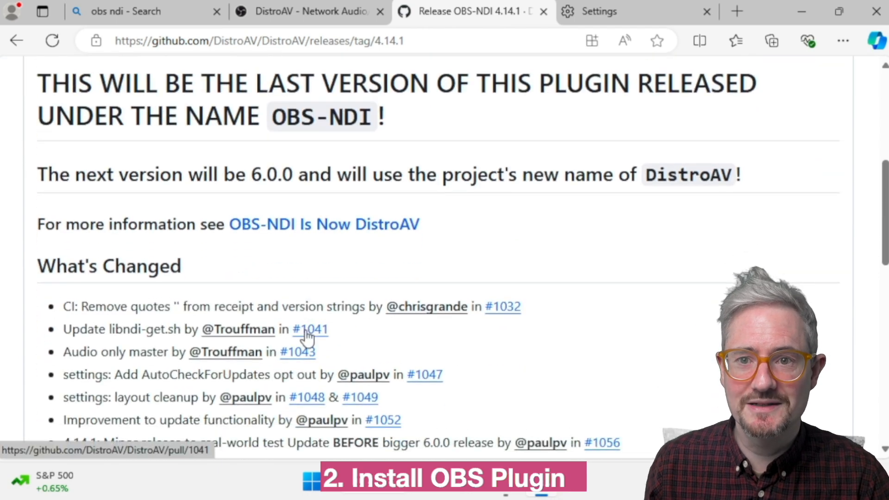
scroll(306, 330, down, 5)
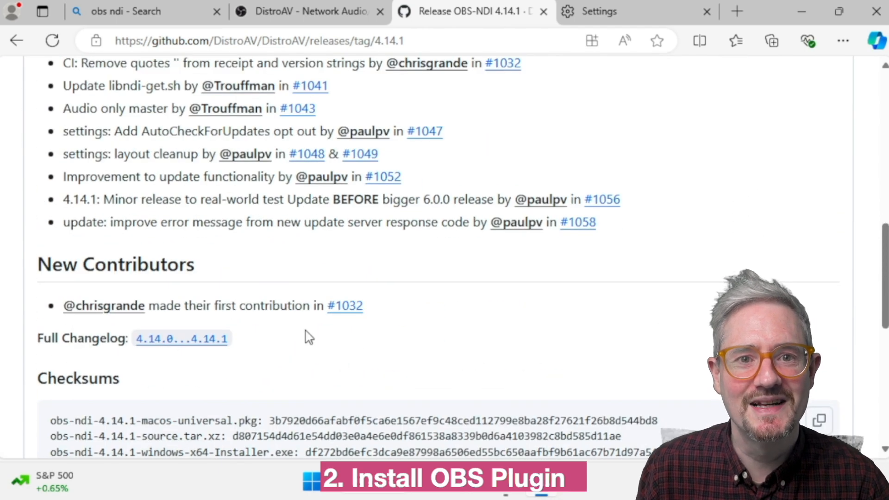
scroll(309, 338, down, 5)
scroll(309, 338, down, 5)
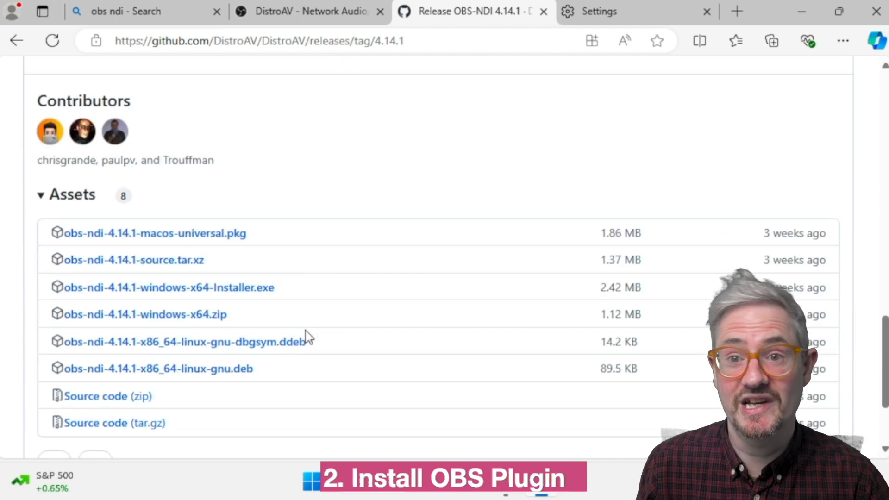
click(175, 295)
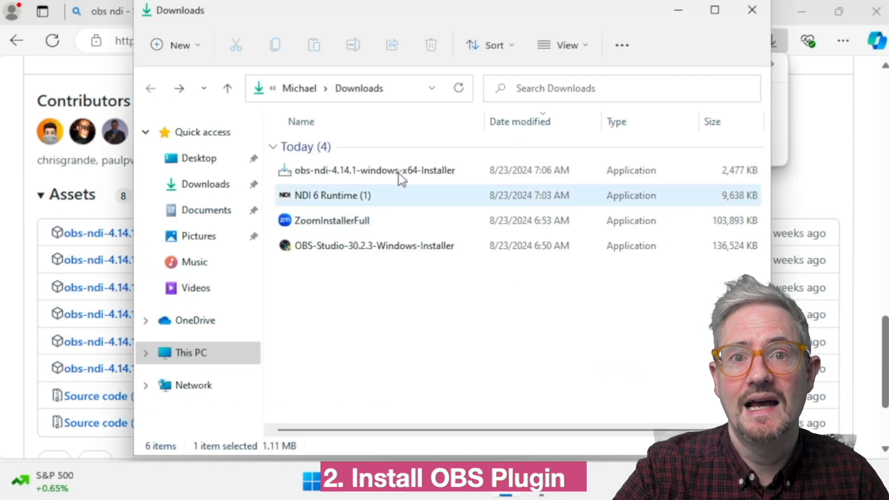
- Run the downloaded obs-ndi 4.14.1 installer, allow it to make changes and install the plugin into C:\Program Files\obs-studio
double_click(401, 176)
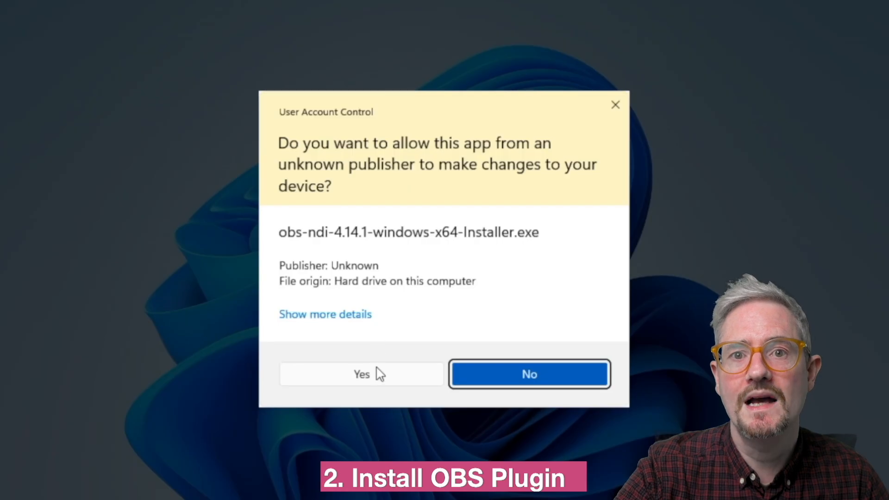
click(379, 374)
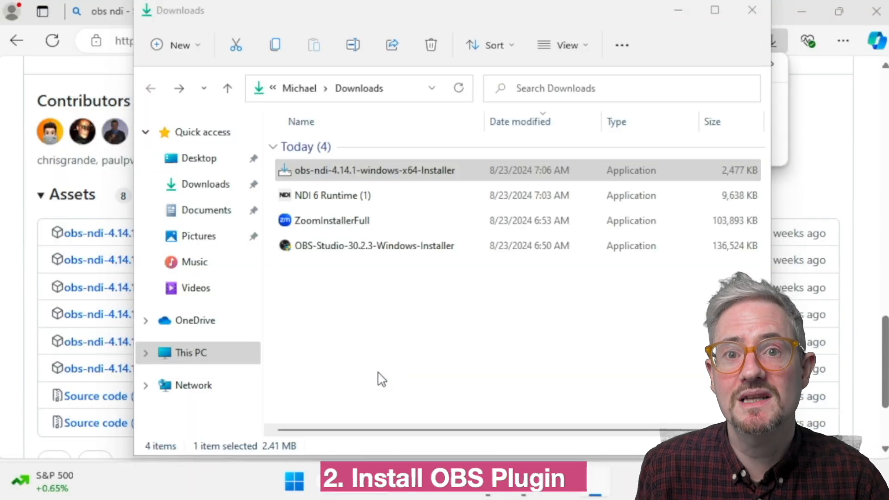
click(556, 370)
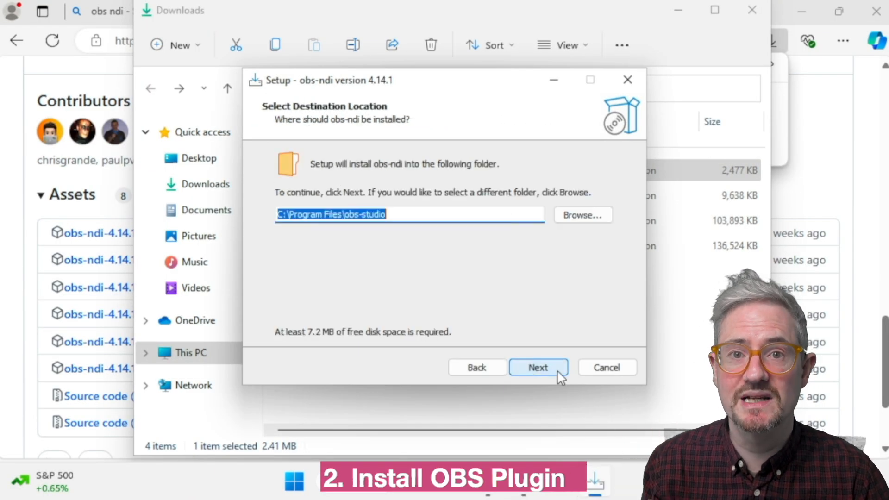
click(557, 370)
click(557, 371)
click(557, 370)
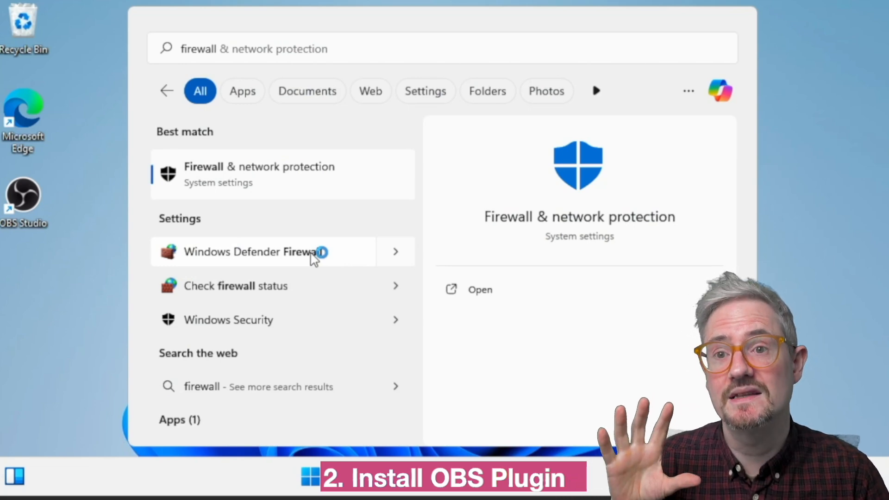
- Open the advanced settings of Windows Defender Firewall and display the inbound rules
click(397, 257)
click(480, 299)
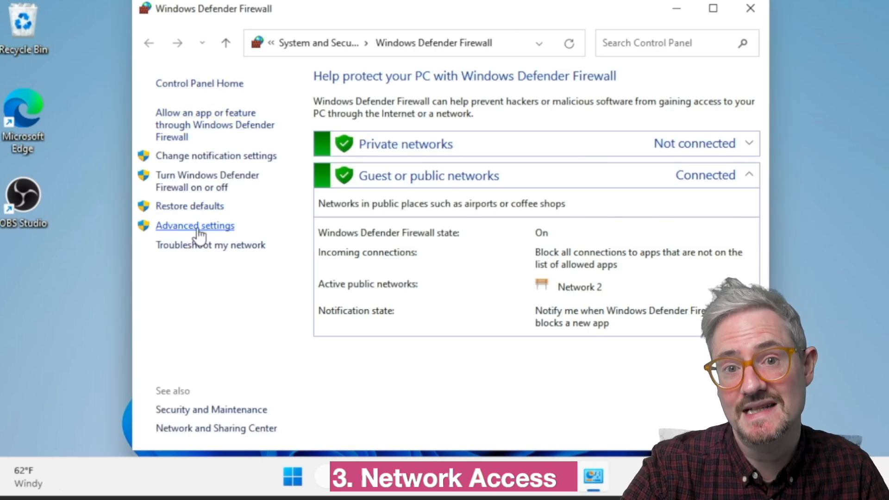
click(198, 230)
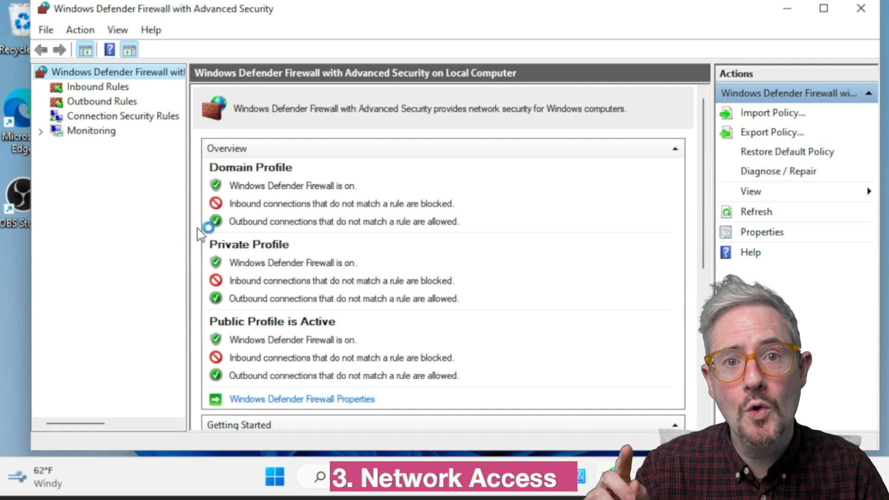
click(122, 87)
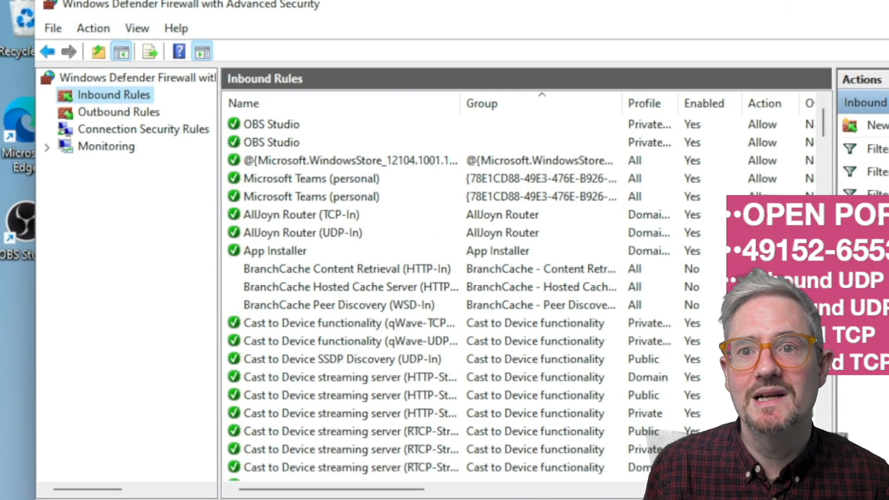
- Start a new inbound firewall rule with Port as the rule type and proceed to its protocol settings
click(877, 125)
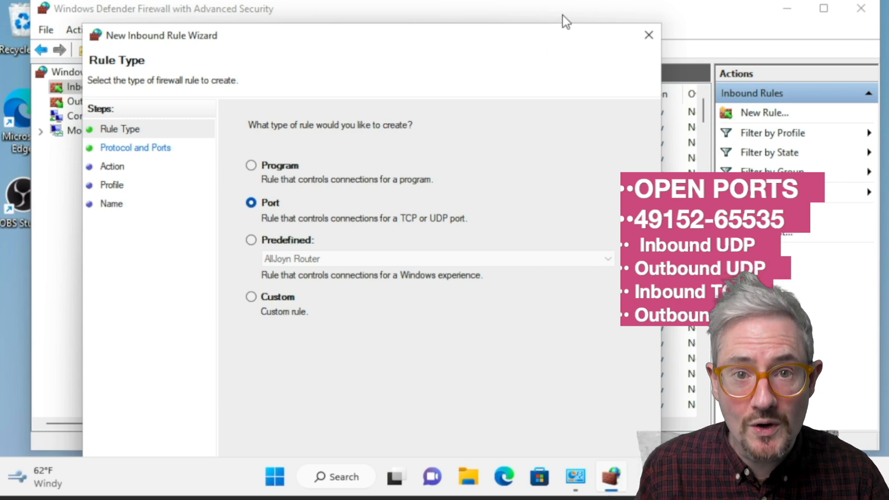
drag(562, 15, 591, 1)
click(584, 442)
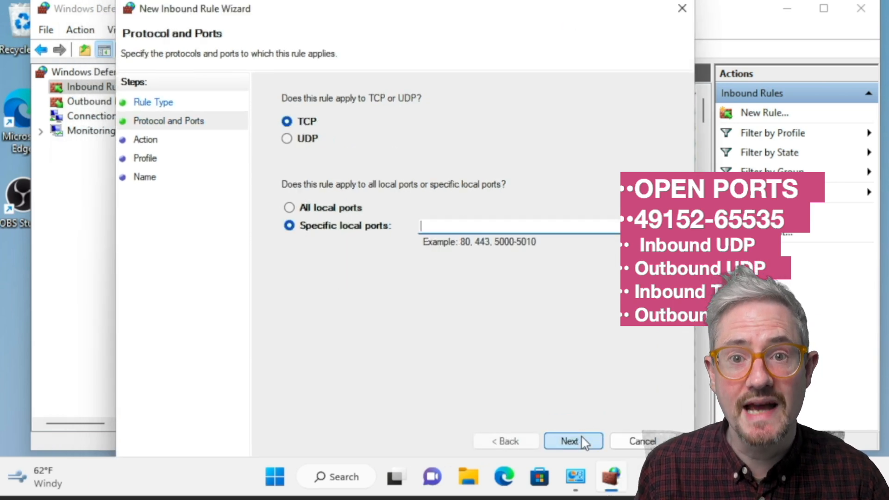
click(288, 138)
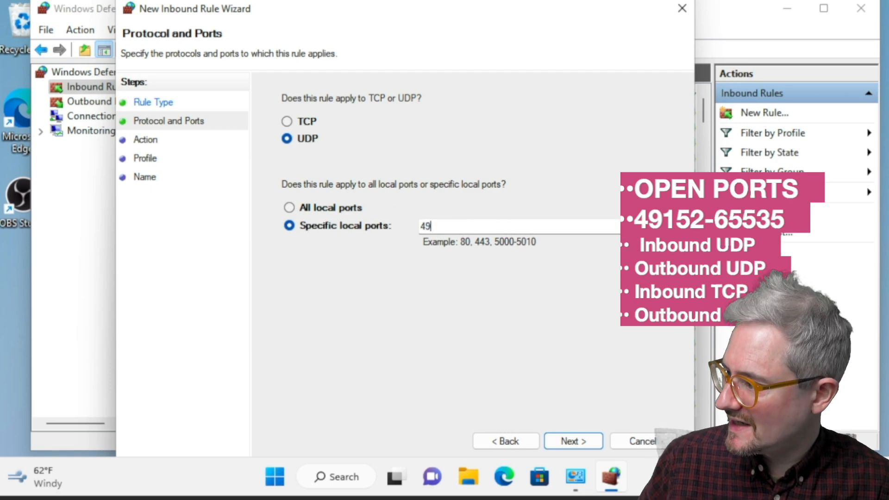
text(4914)
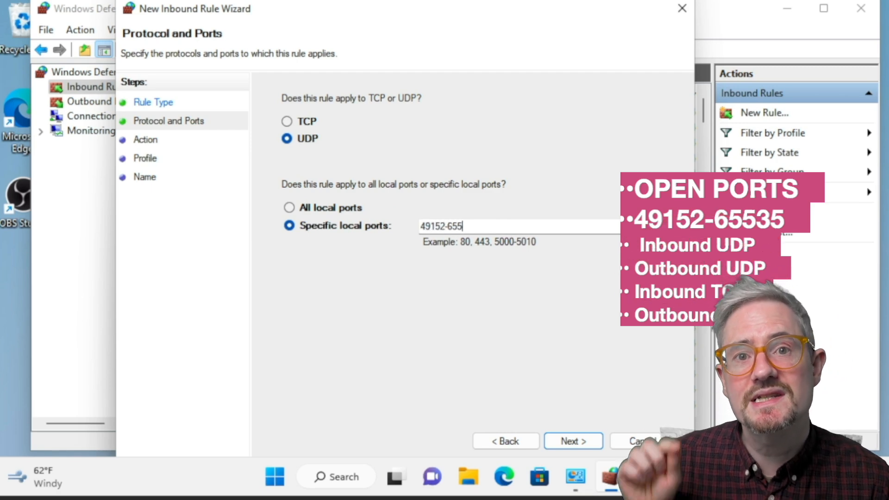
text(2-65535)
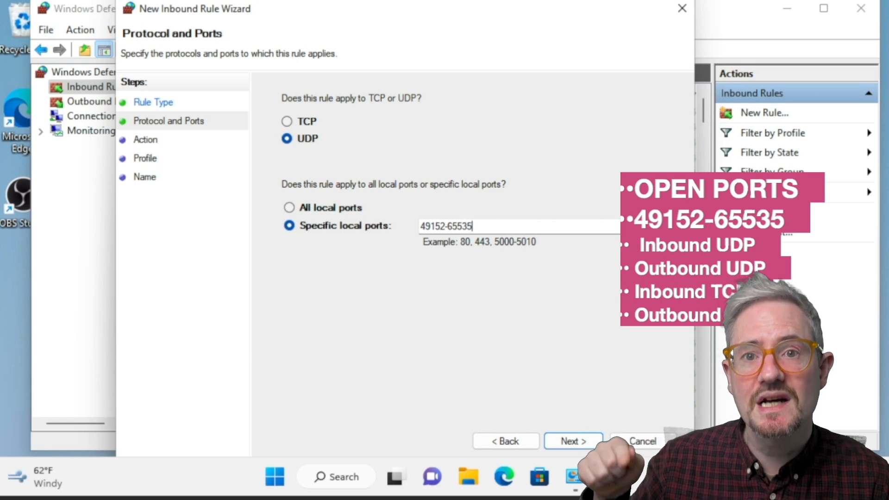
click(573, 440)
click(575, 440)
click(589, 442)
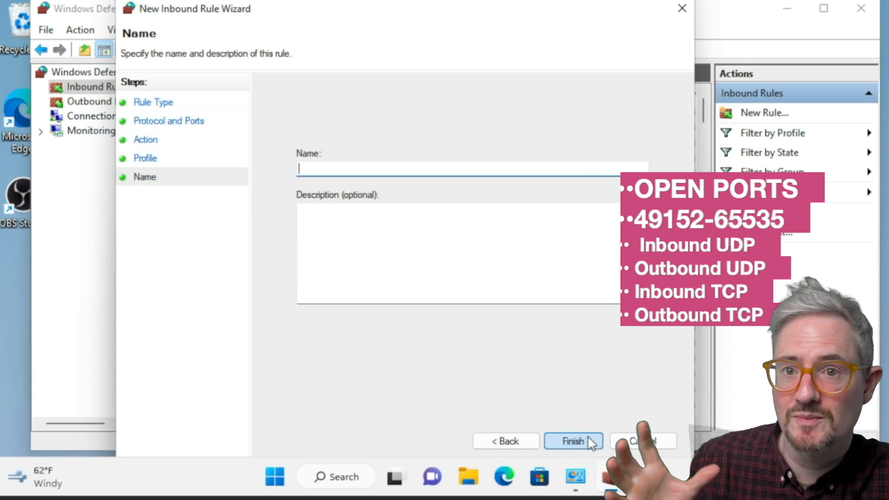
- Name the new inbound rule NDI Inbound and finish creating it
text(NDI Inbound)
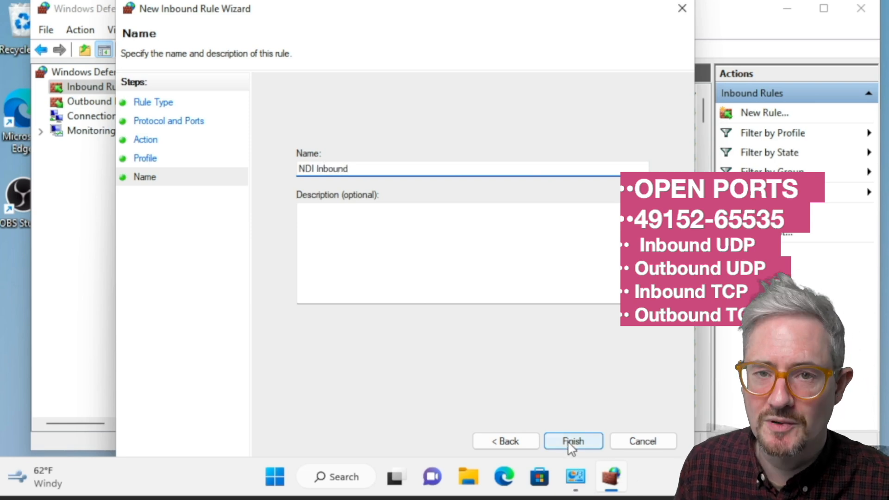
click(571, 441)
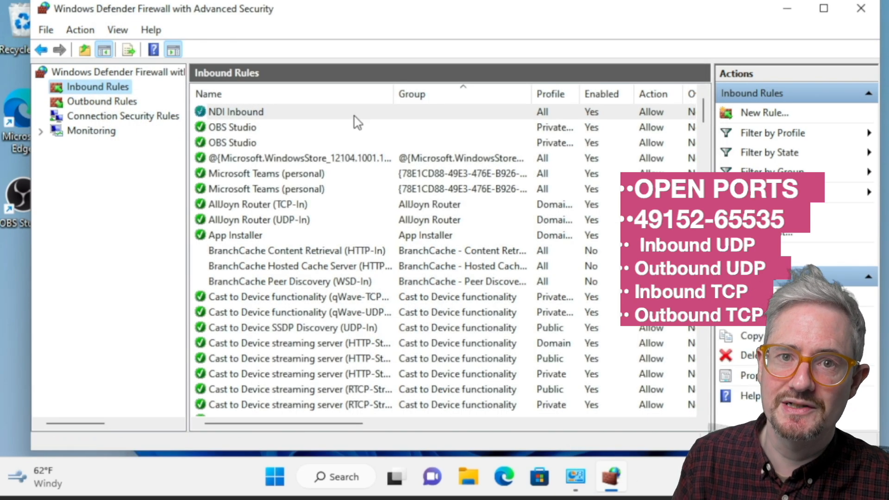
click(135, 103)
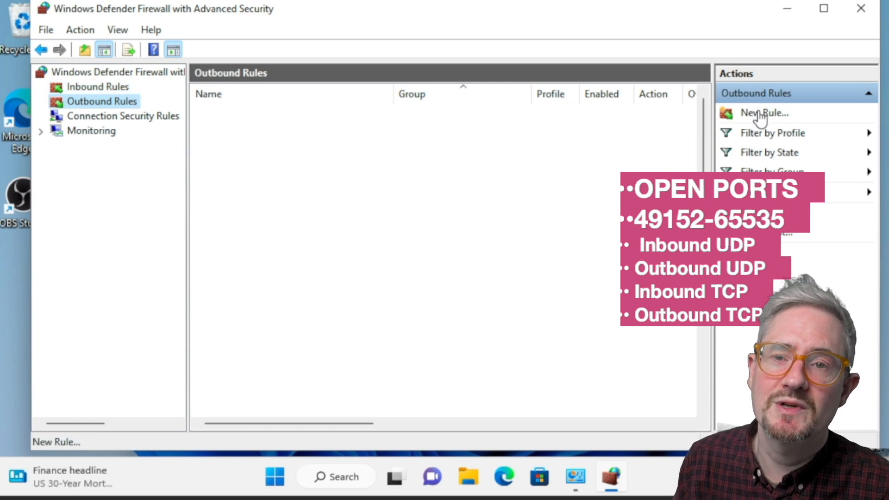
click(762, 116)
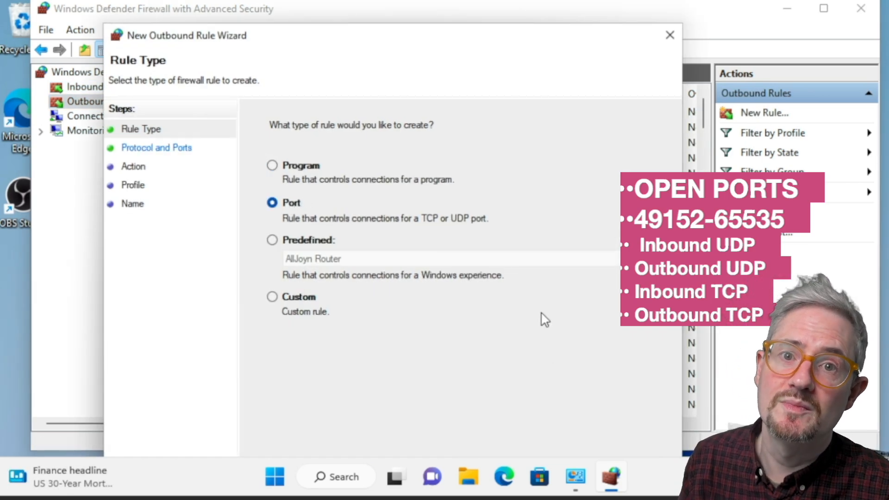
click(577, 440)
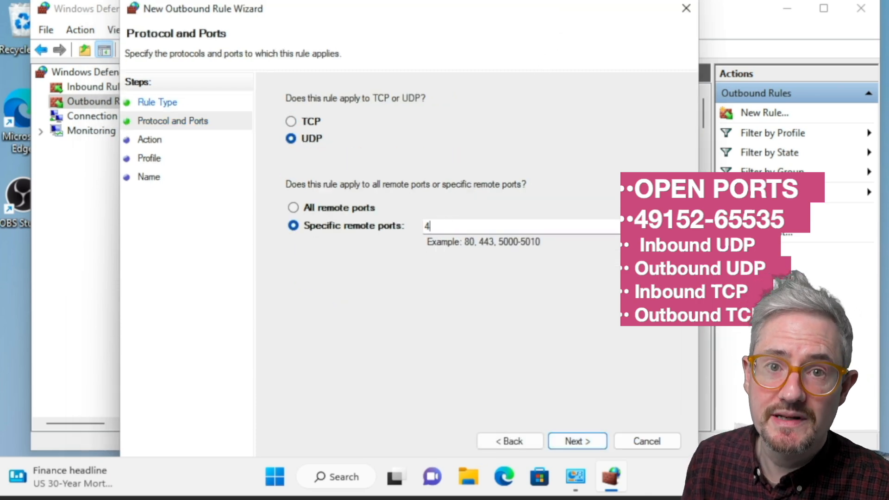
text(49152-65535)
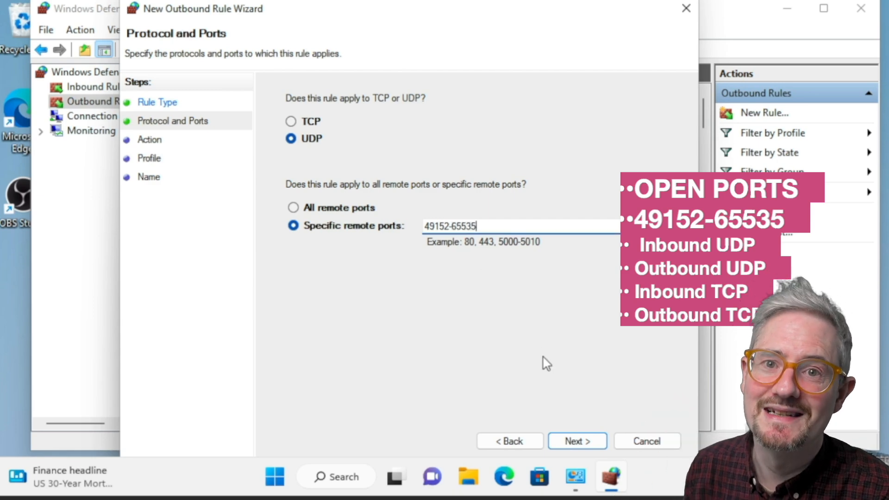
click(595, 441)
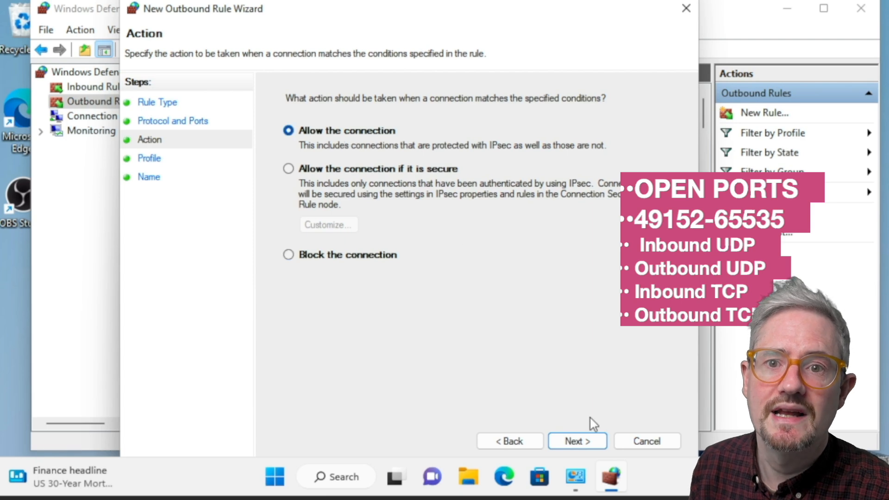
click(600, 443)
click(584, 442)
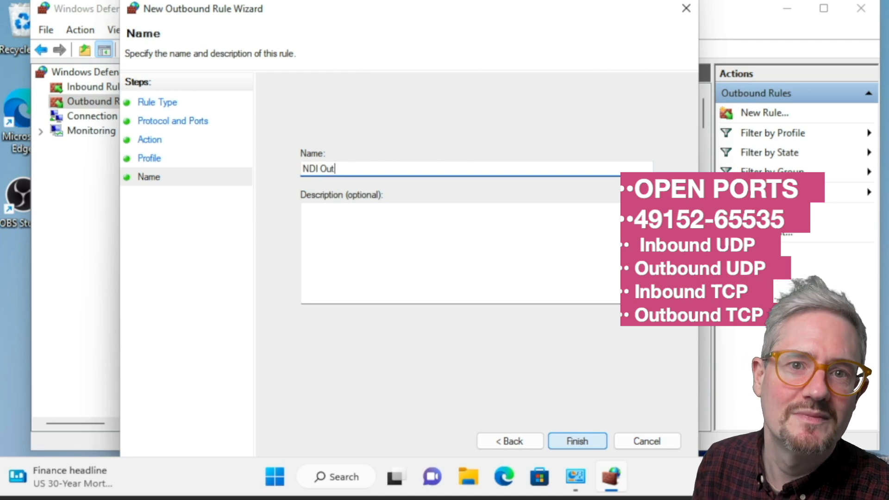
click(579, 443)
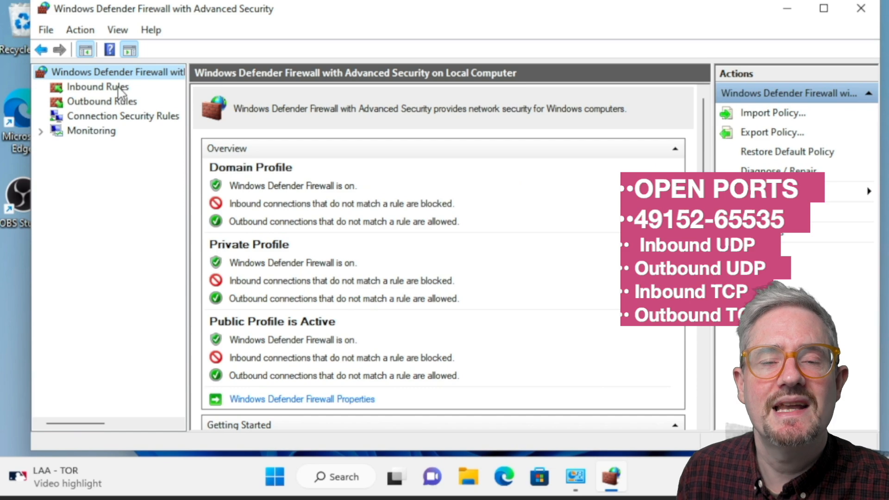
click(98, 87)
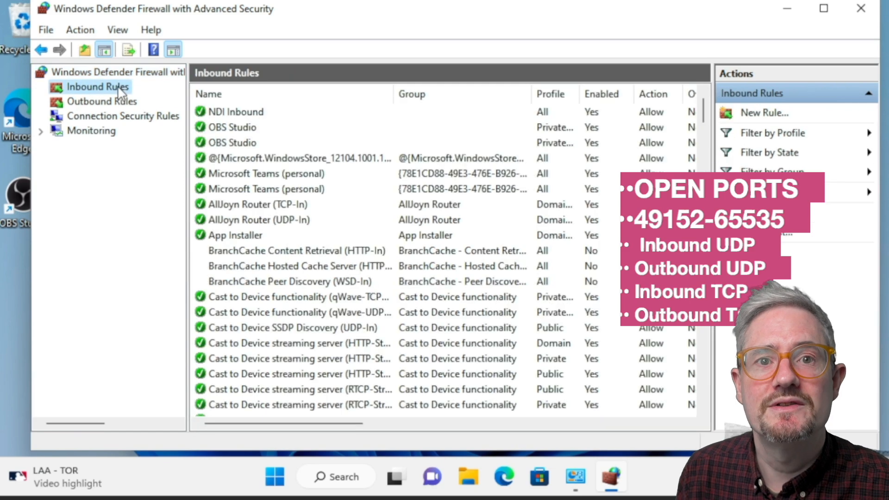
click(759, 115)
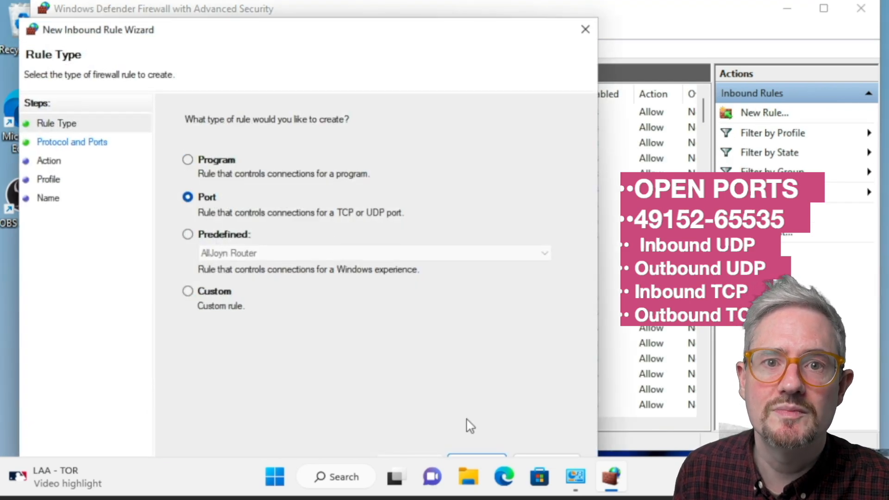
click(494, 441)
text(49152-65535)
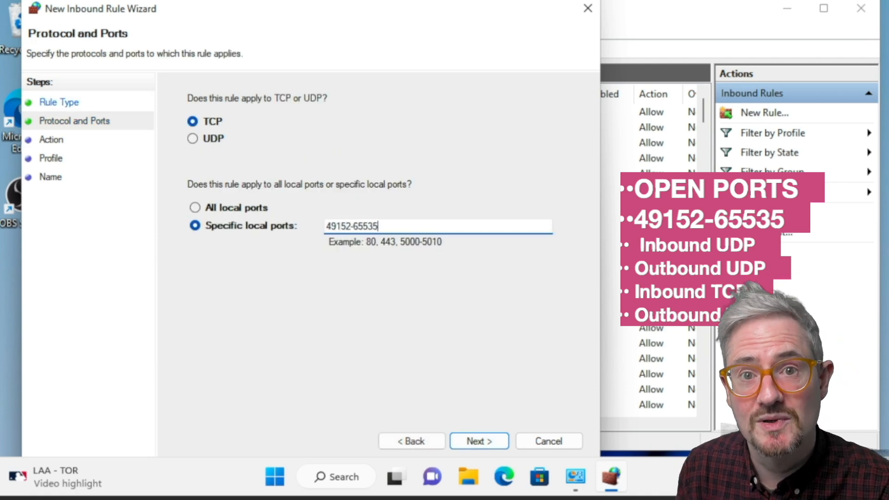
click(490, 442)
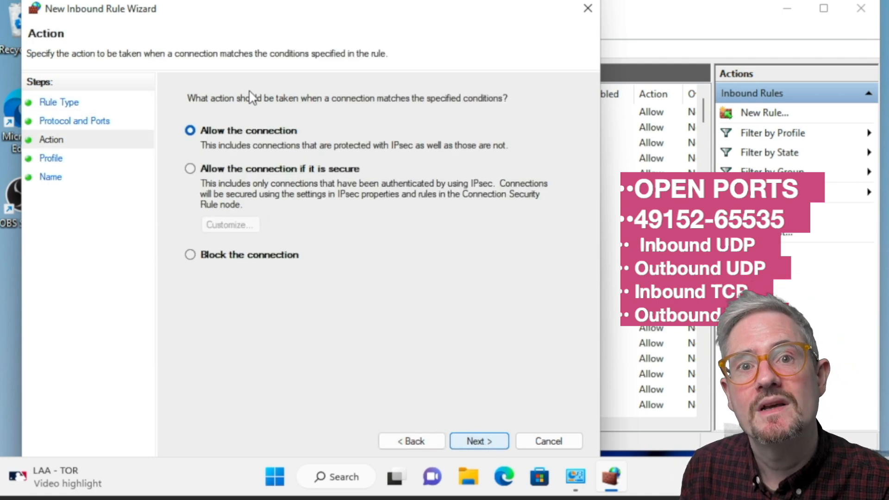
click(491, 444)
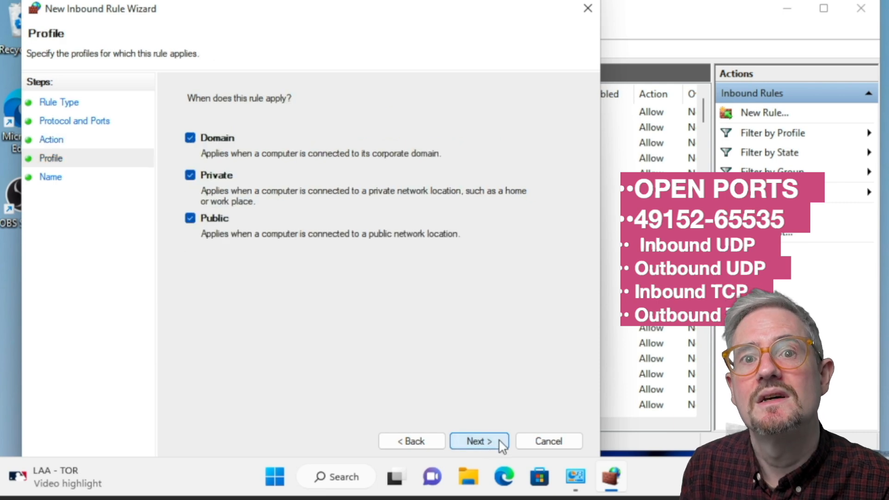
click(500, 443)
text(NDI Inbound TCP)
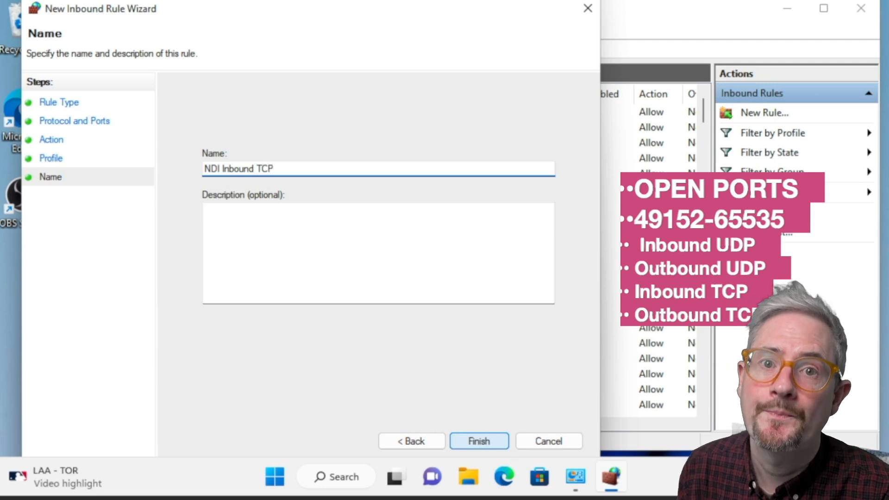
click(492, 443)
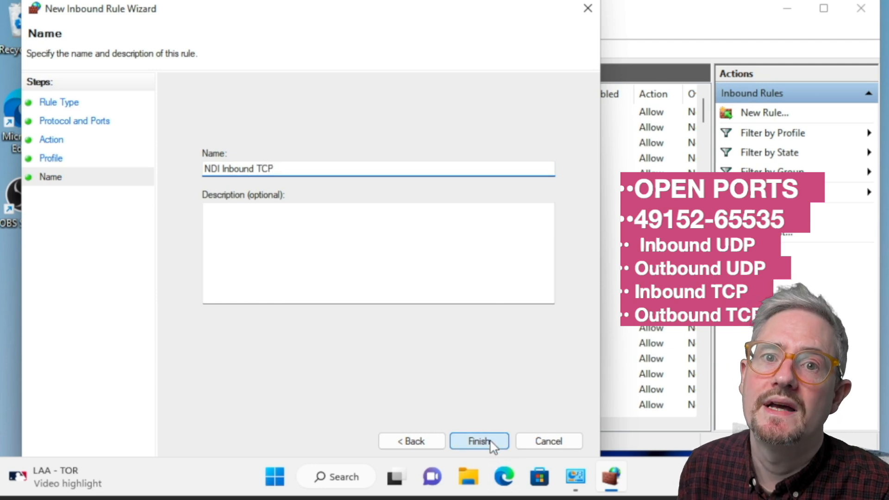
click(105, 101)
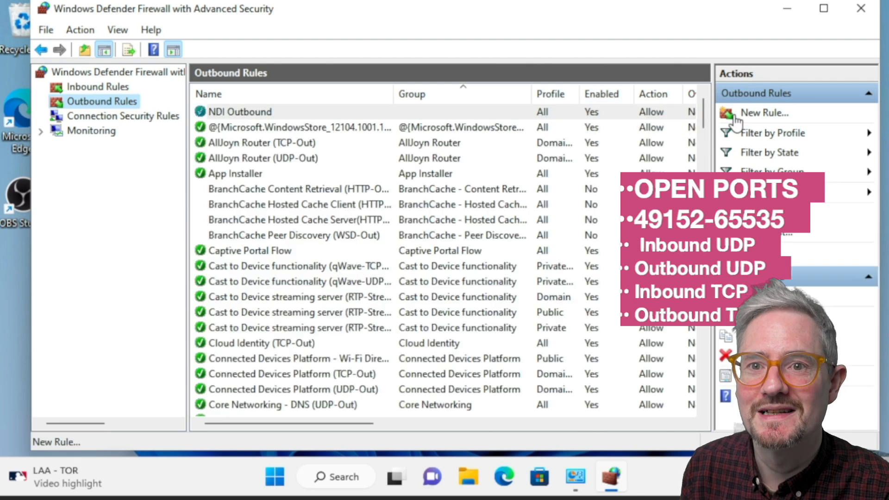
click(783, 115)
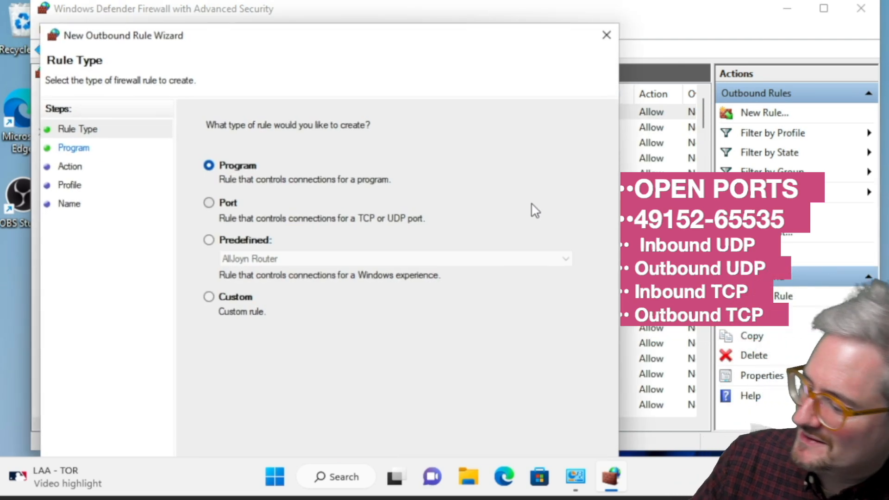
click(245, 207)
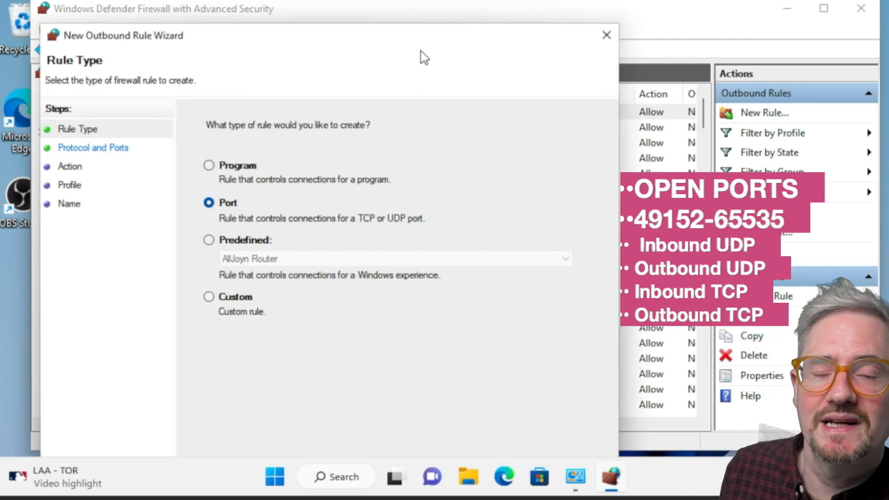
drag(443, 36, 454, 9)
click(510, 441)
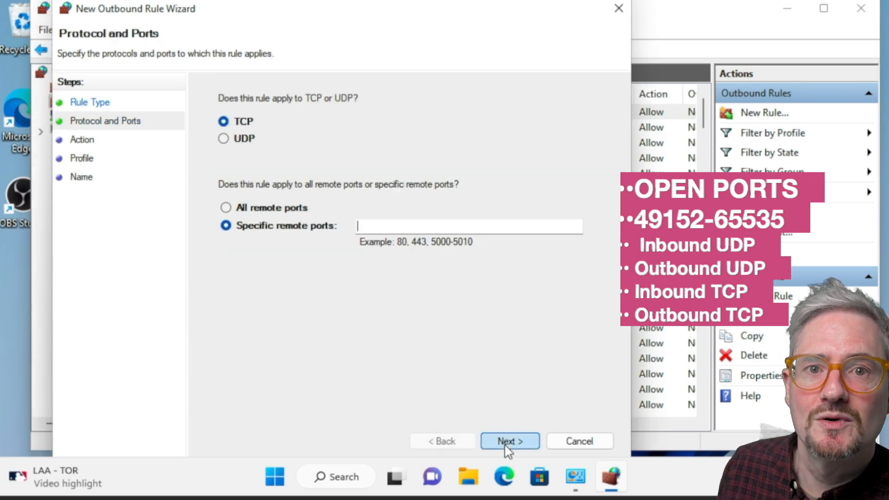
text(49152-65535)
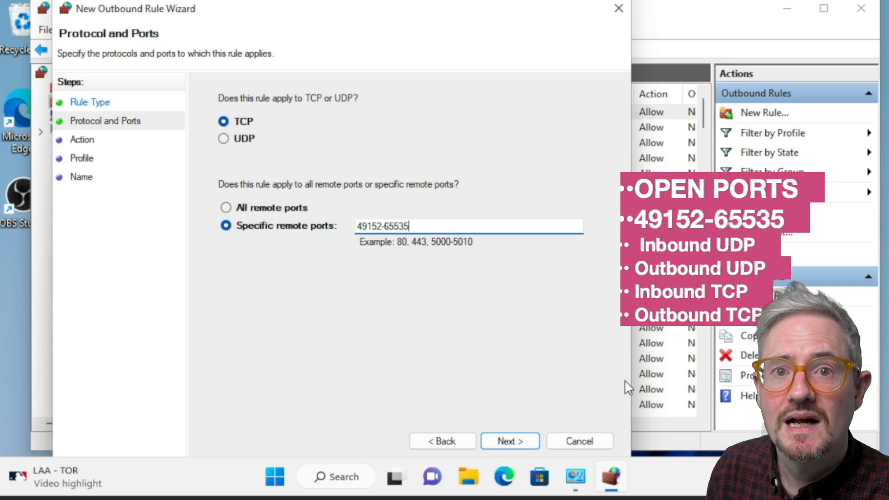
click(522, 441)
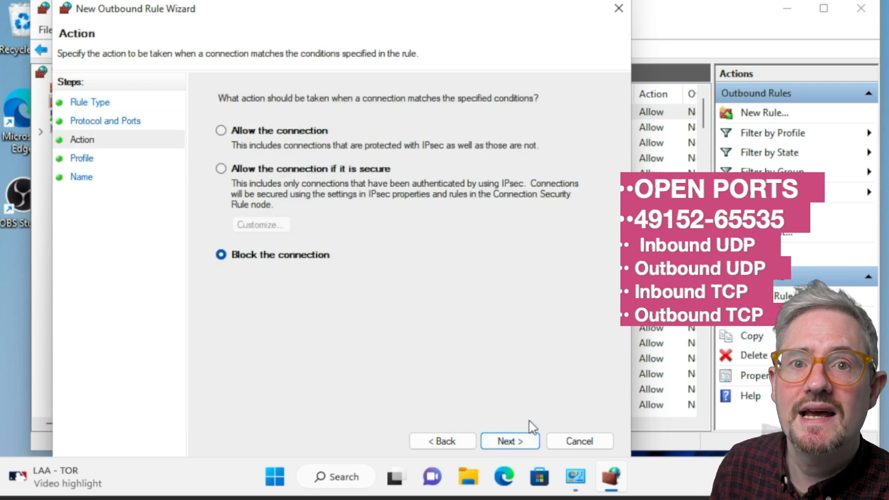
- Keep the Domain, Private and Public profiles for the outbound TCP rule and finish it with the name NDI Outbound TCP
click(511, 443)
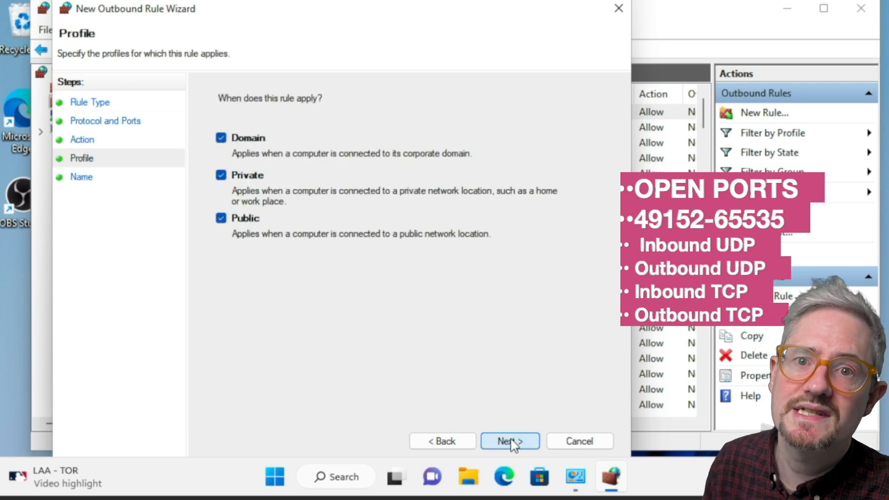
click(519, 441)
text(NDI )
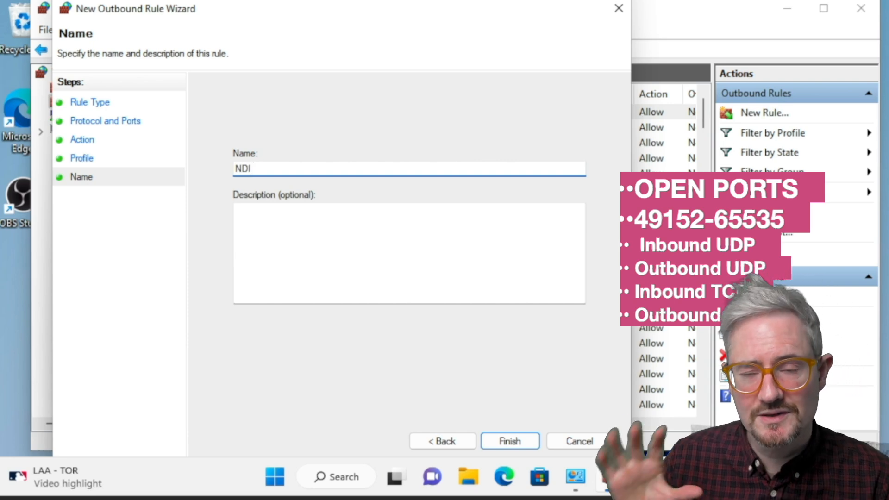
text(Outpub)
key(BackSpace)
key(BackSpace)
key(BackSpace)
key(BackSpace)
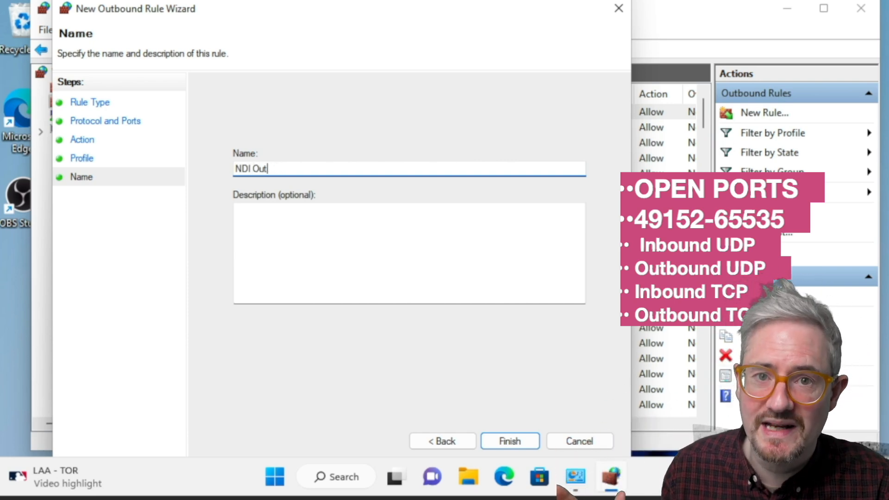
text(tbound TCP)
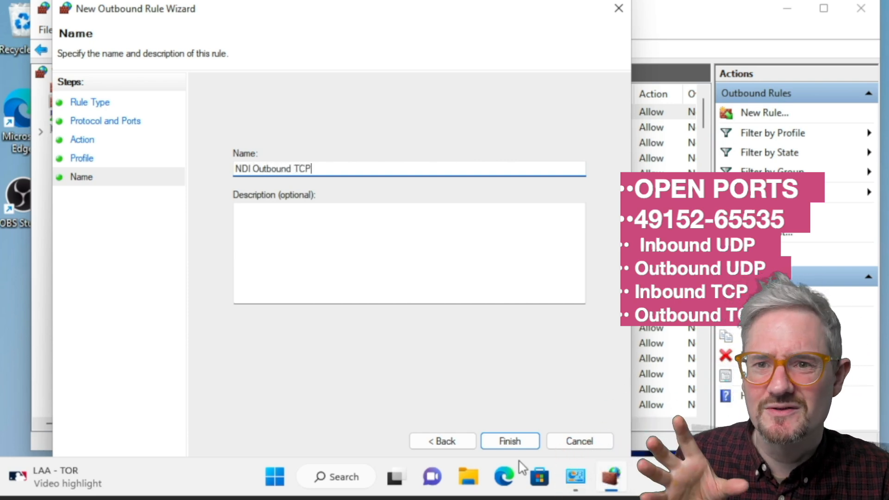
click(511, 441)
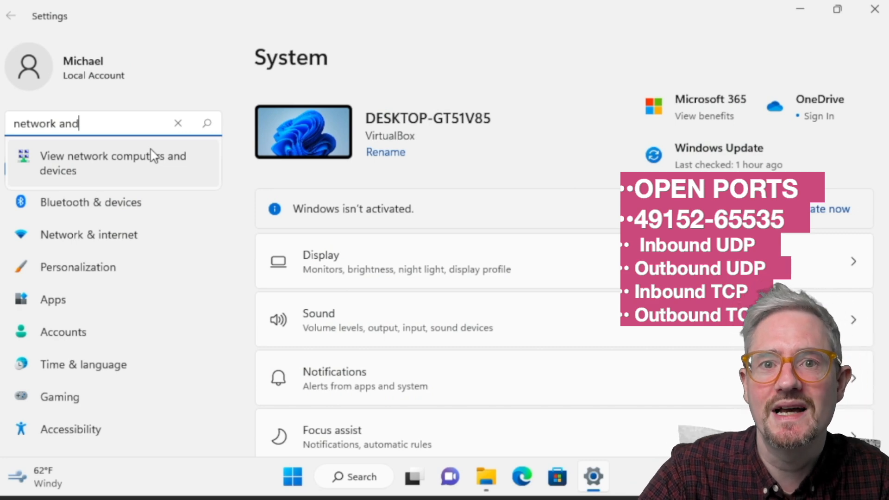
- Open the network computers and devices view from Settings and turn on network discovery and file sharing for all public networks
click(153, 158)
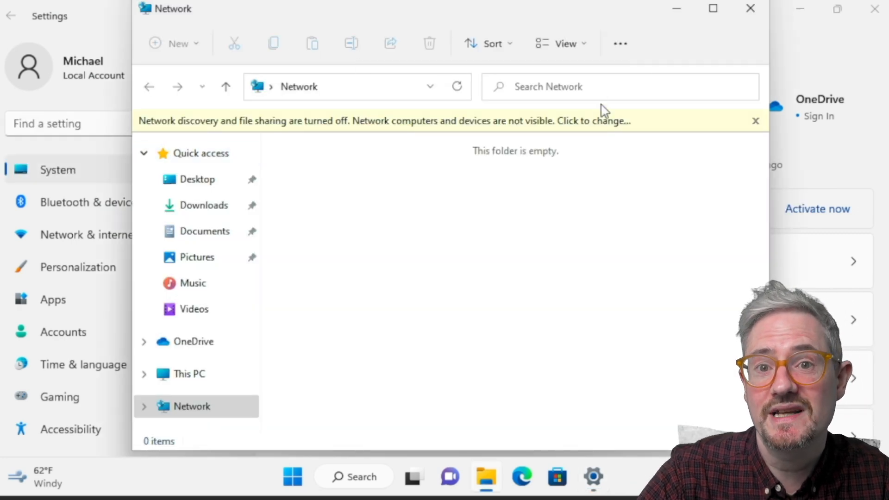
click(595, 120)
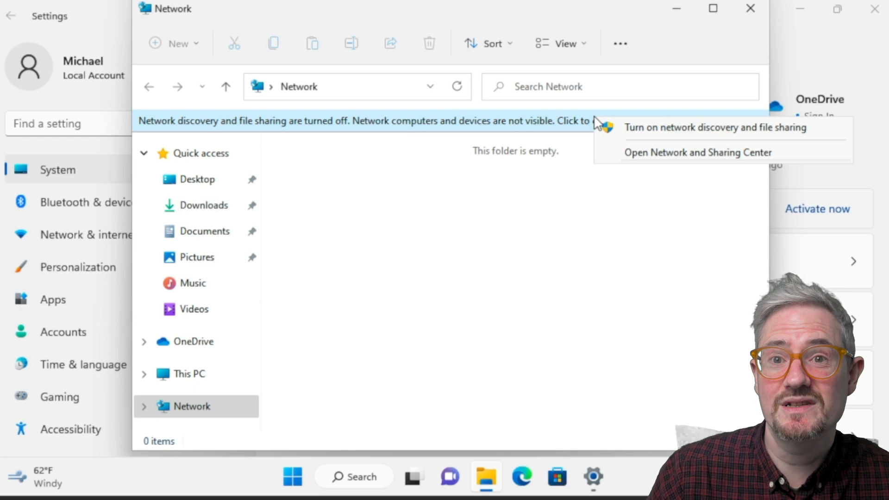
click(687, 125)
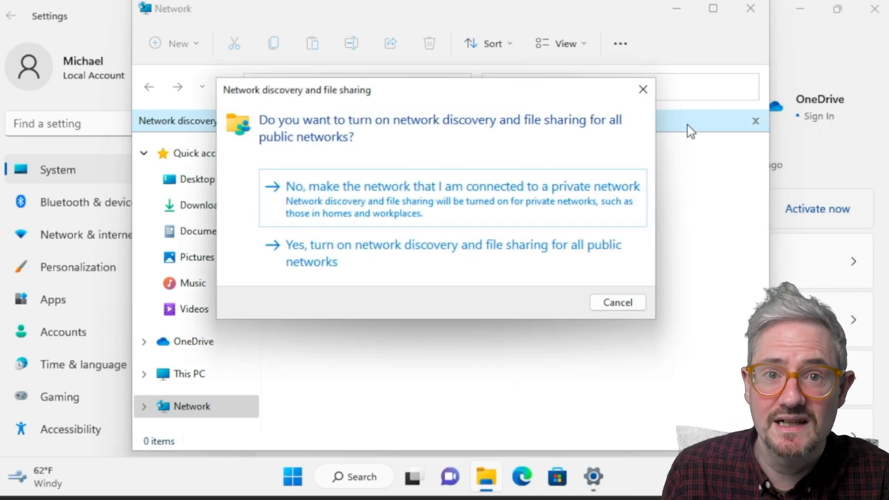
click(356, 257)
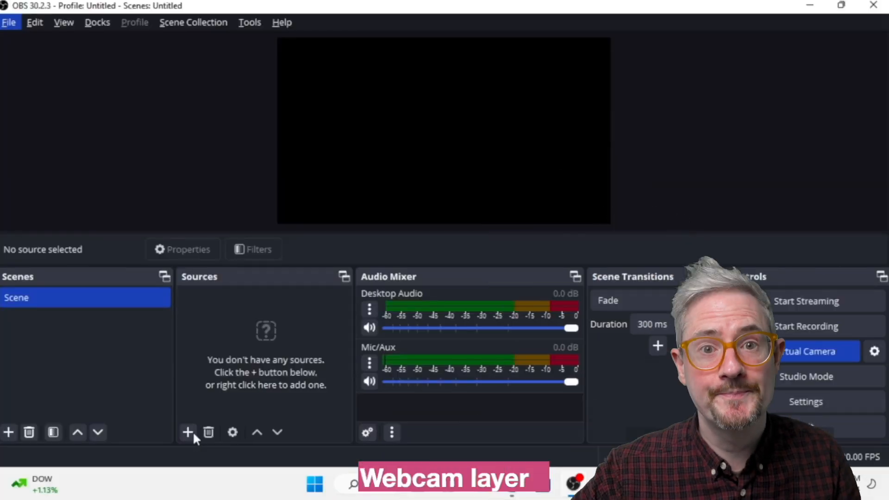
- Switch to OBS Studio and add a new Video Capture Device source named Webcam to the scene
click(190, 434)
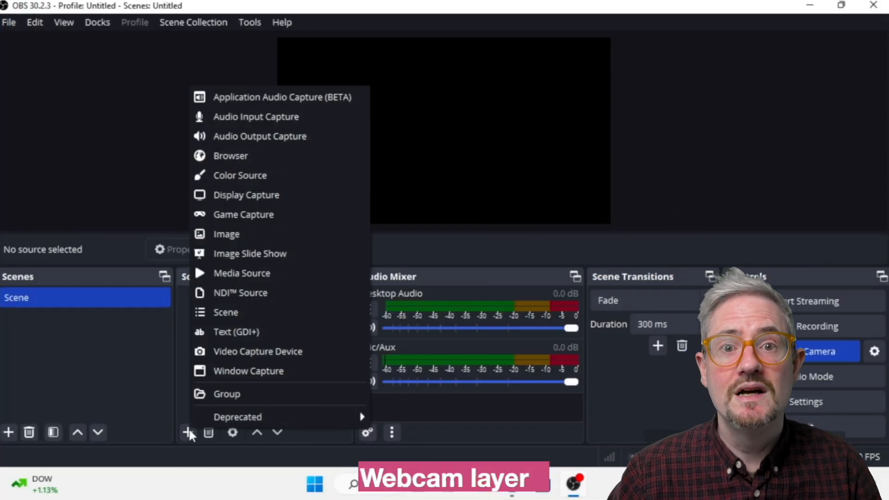
click(237, 357)
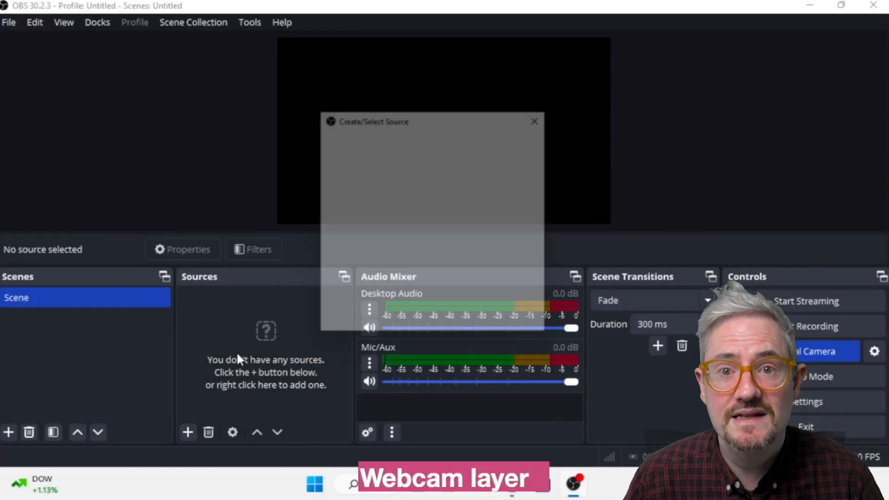
text(Webcam)
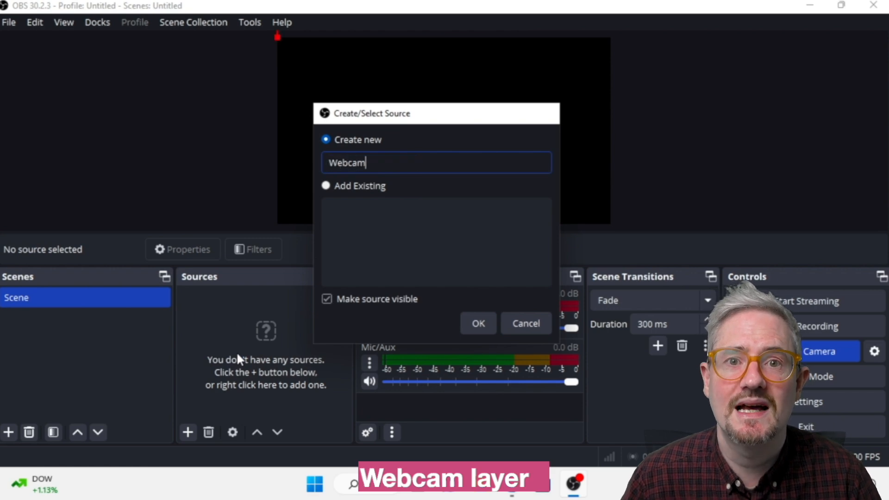
key(Return)
click(604, 415)
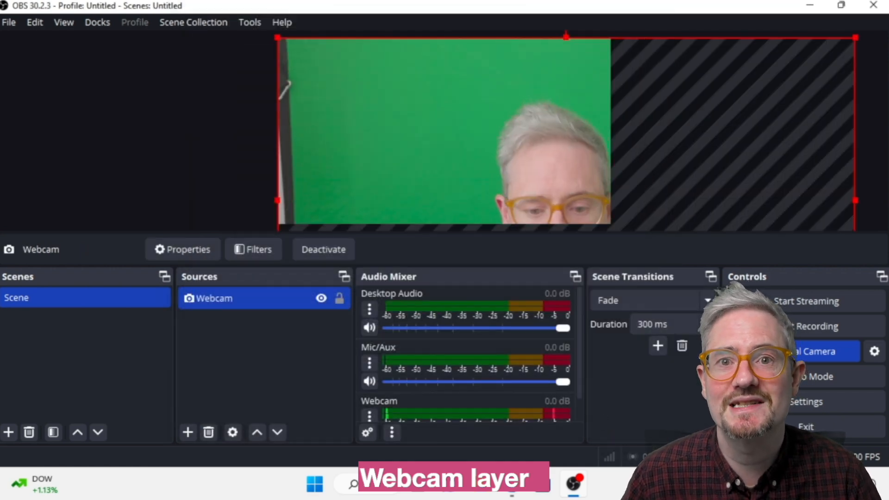
- Fit the Webcam source to the screen so it fills the scene canvas
click(35, 23)
mouse_move(258, 185)
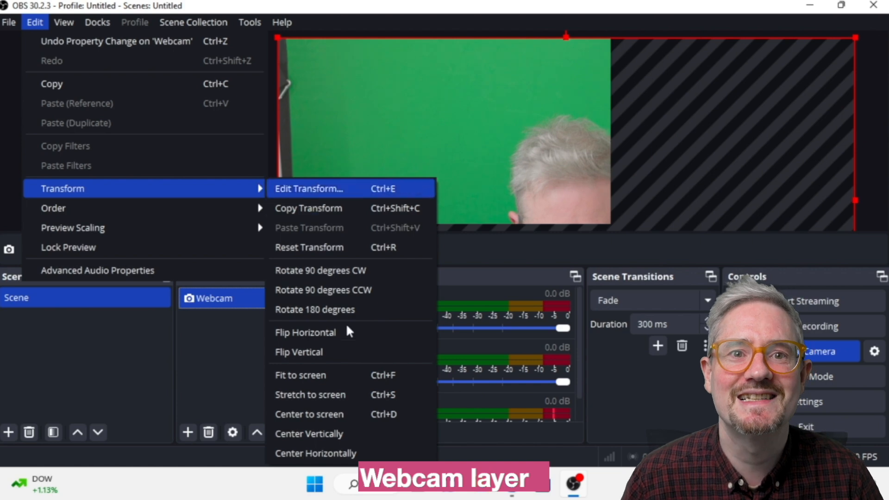
click(336, 375)
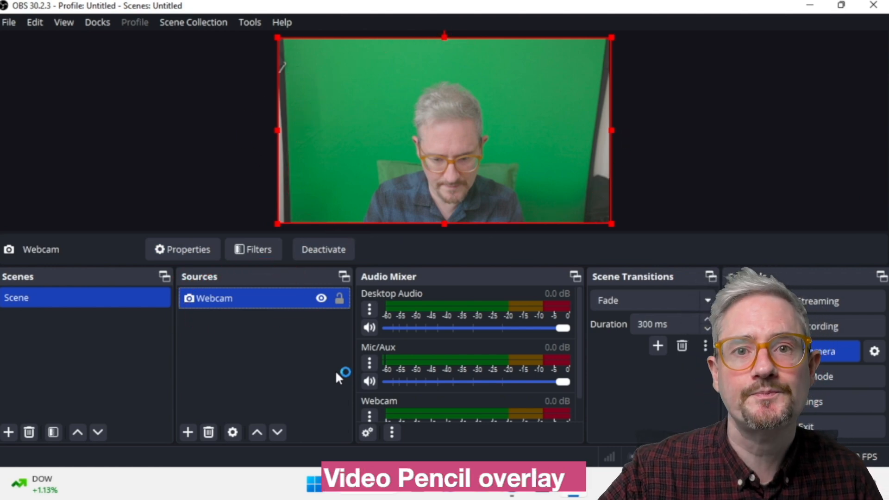
- Add a new NDI Source named Video Pencil to the scene
click(191, 438)
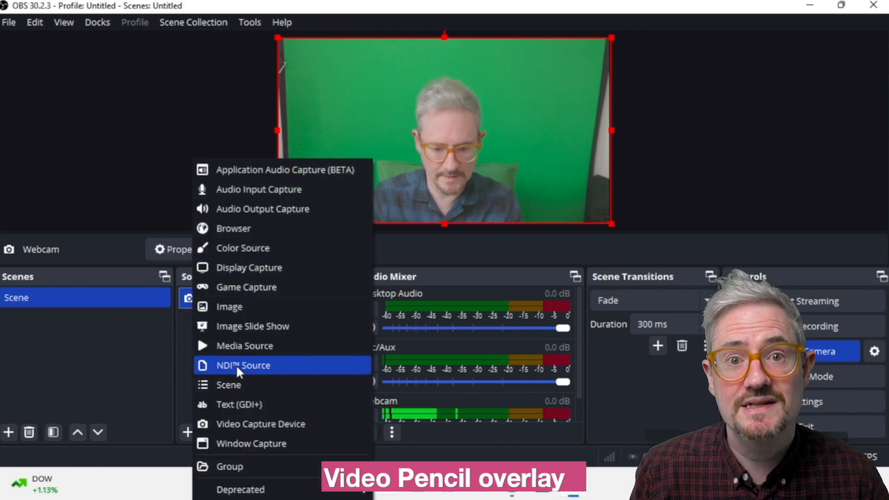
click(236, 365)
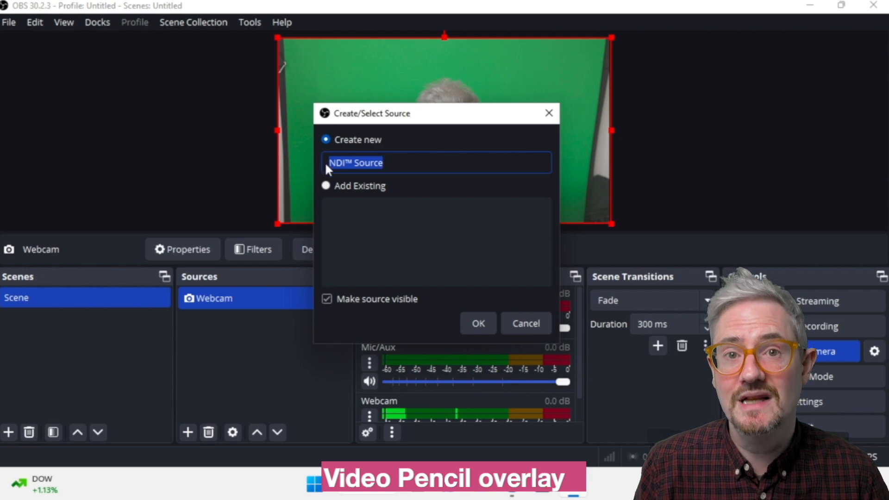
text(Video Pencil)
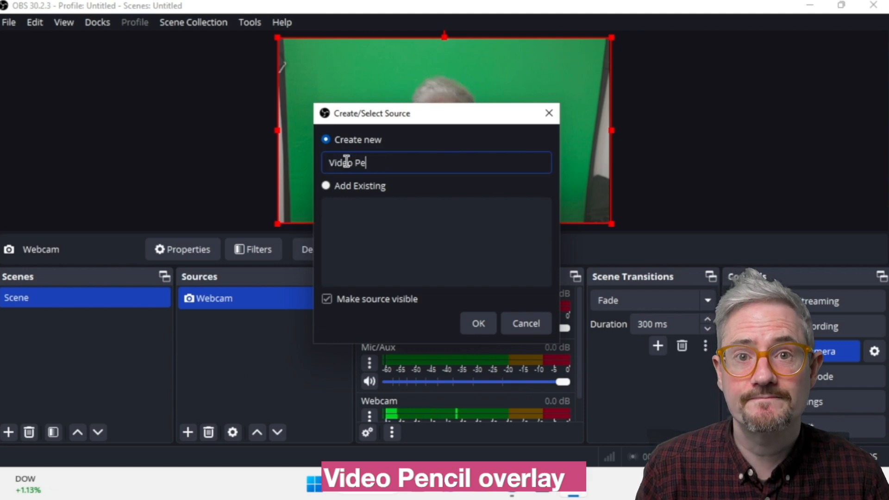
click(480, 320)
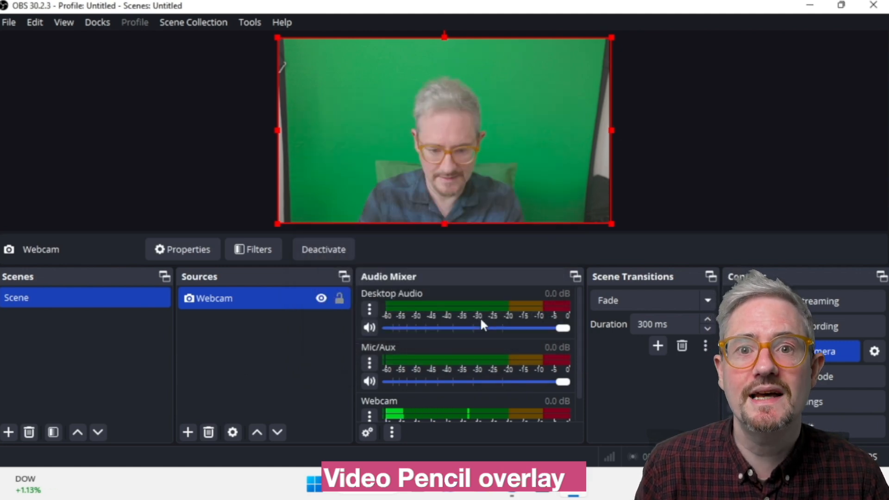
- Set the Video Pencil source name to LOCALHOST (Video Pencil), accept its properties and fit the layer to the screen
click(657, 242)
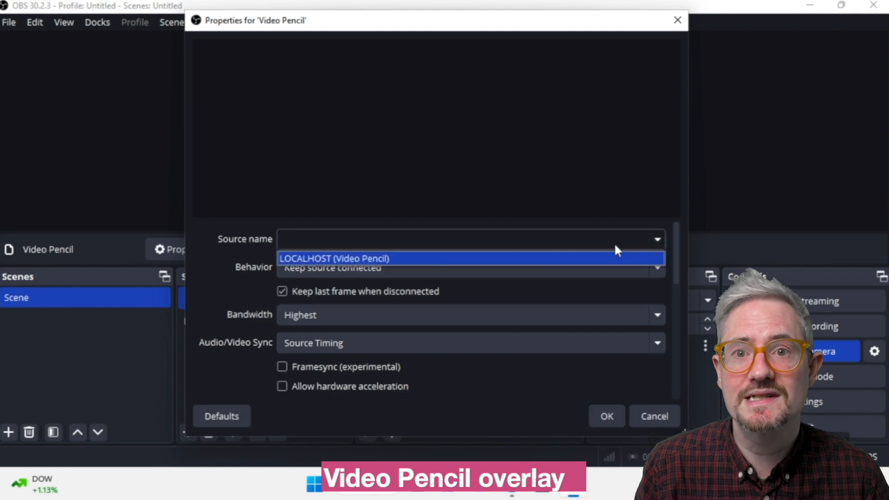
click(358, 255)
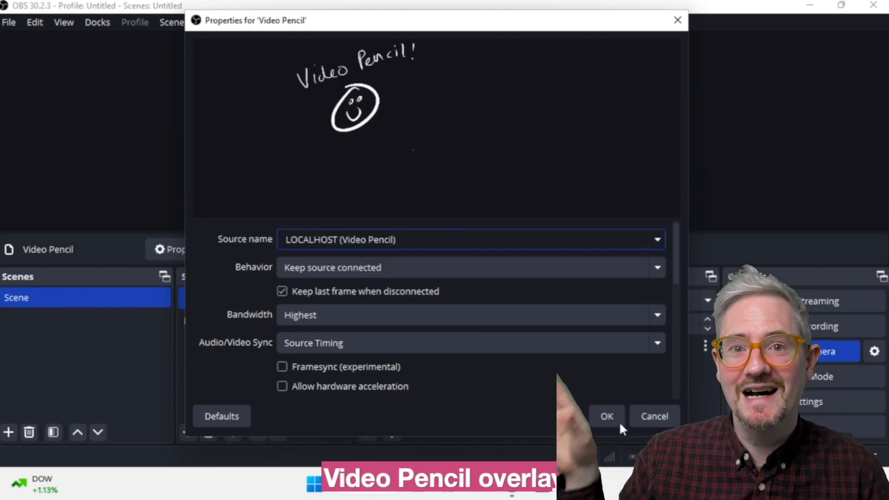
click(607, 417)
click(35, 23)
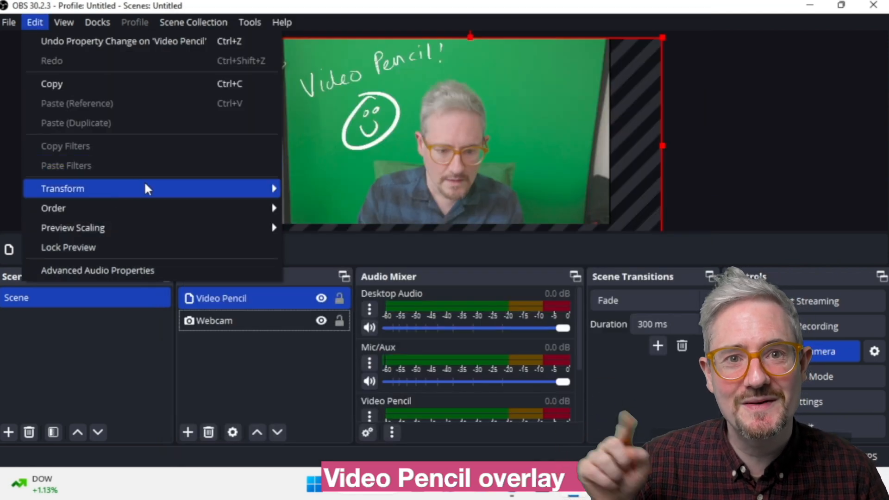
mouse_move(201, 189)
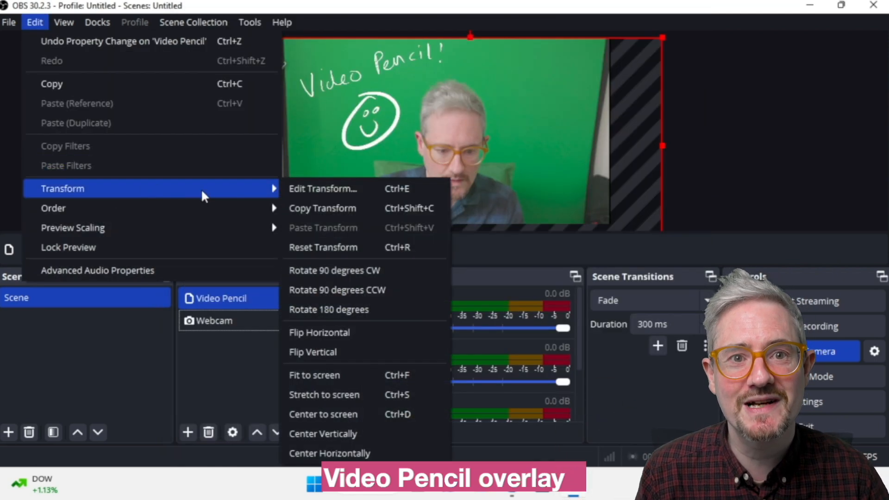
click(335, 376)
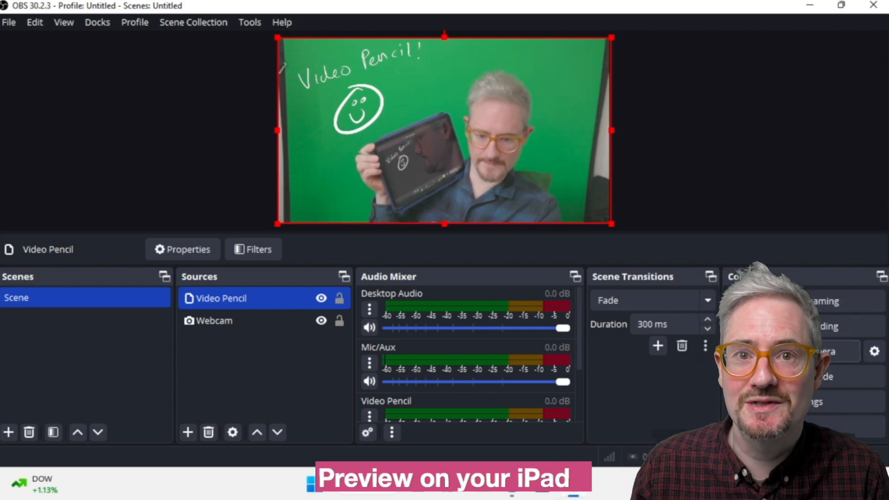
- Enable the NDI Main Output with the output name OBS and accept the NDI output settings
click(244, 23)
click(273, 138)
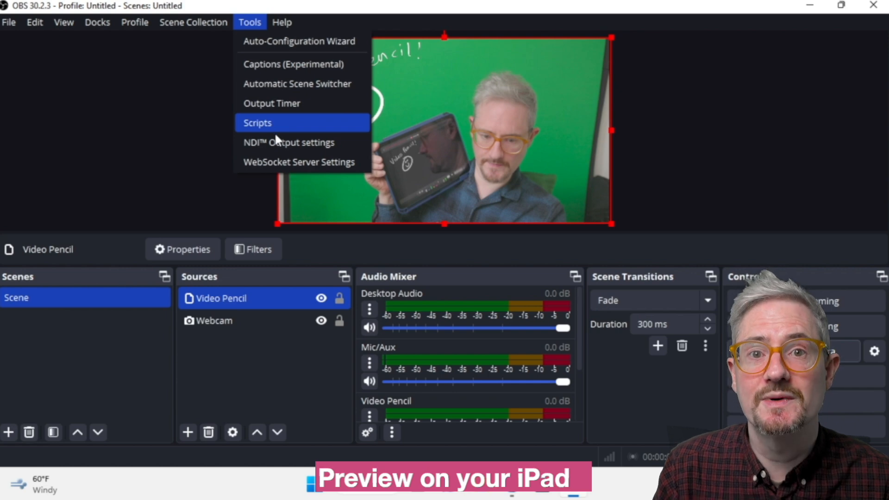
click(277, 139)
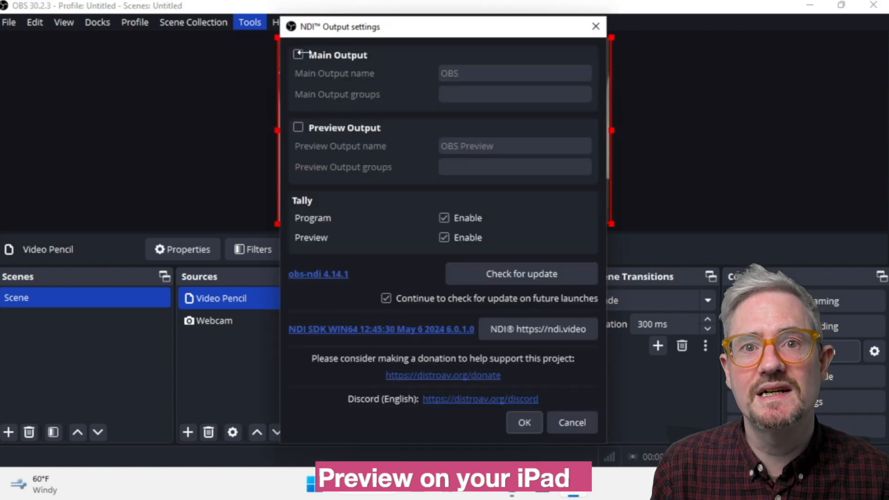
click(298, 55)
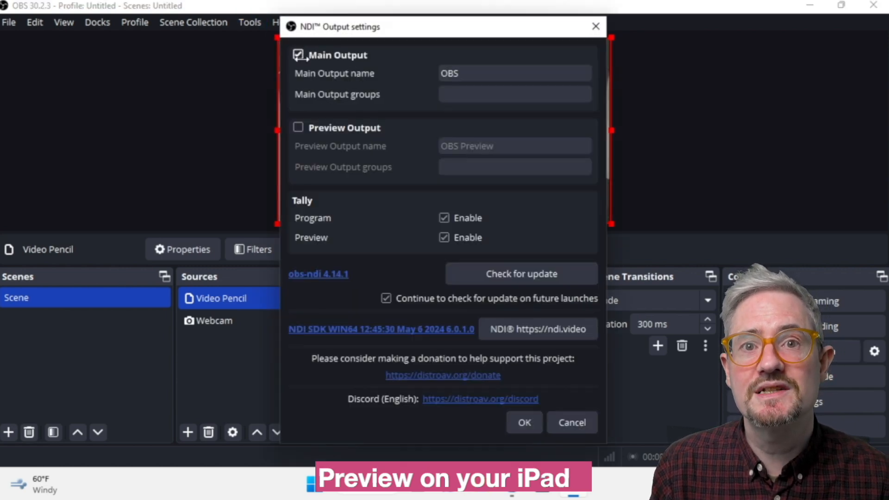
click(524, 422)
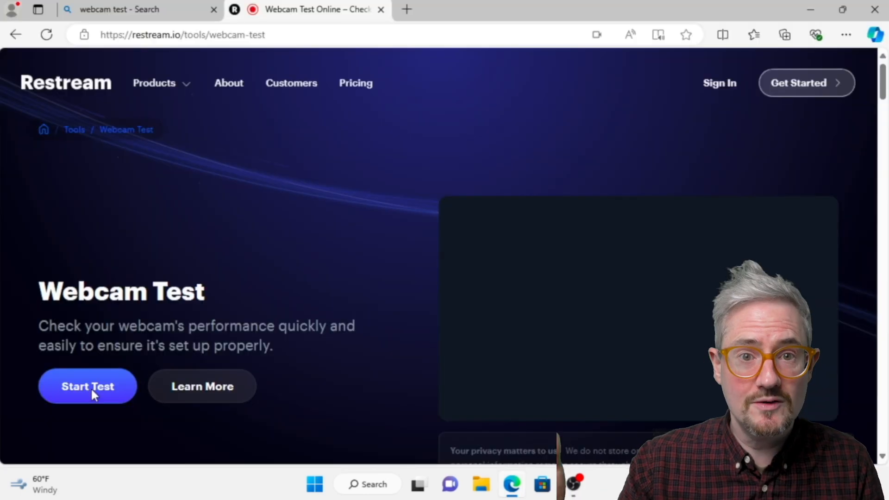
- Start Restream's webcam test in the browser and select OBS Virtual Camera as the camera
click(89, 391)
click(365, 369)
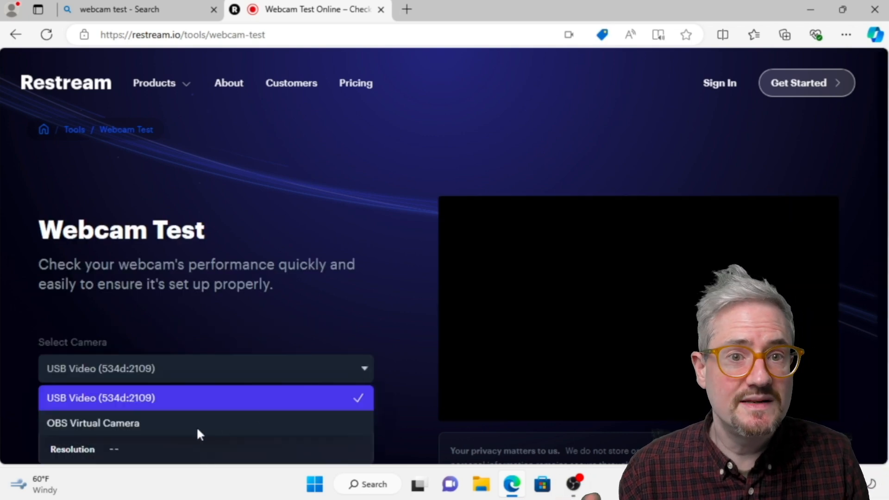
click(132, 423)
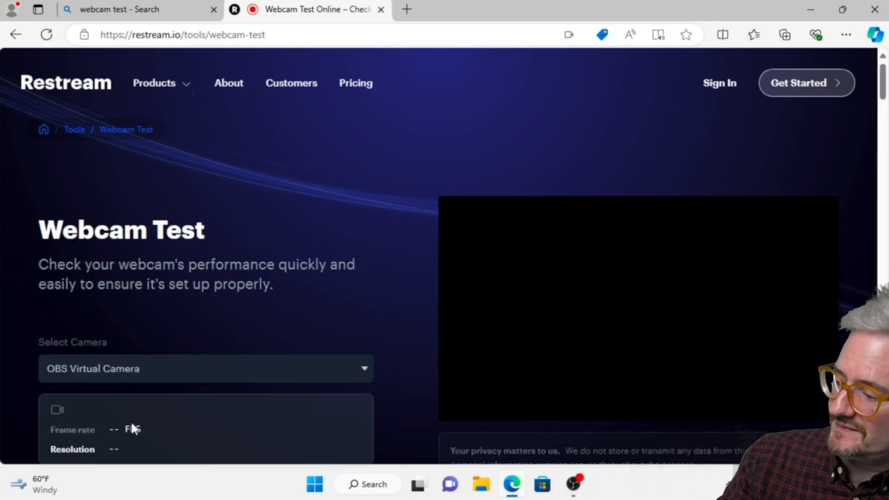